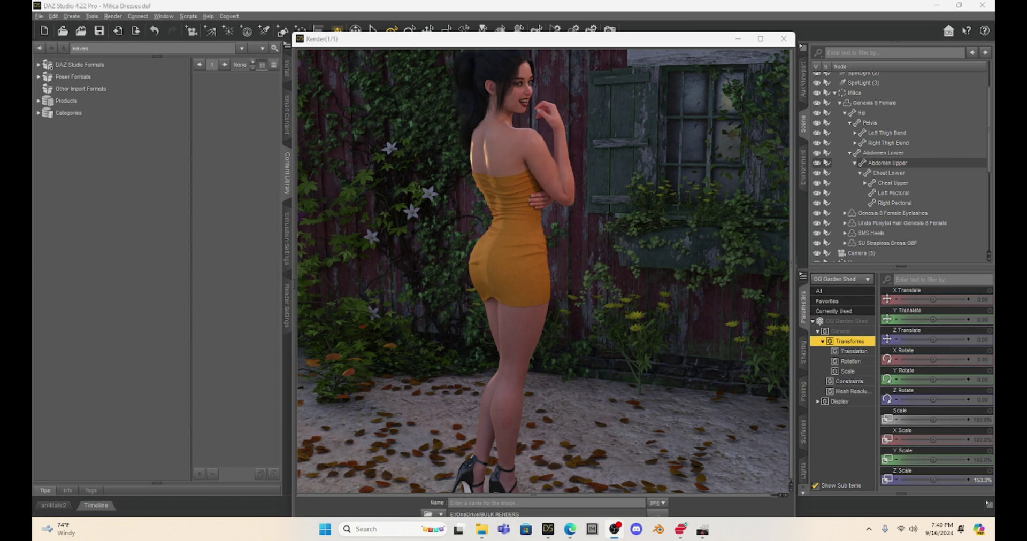
- Switch to GIMP and look through the three imported garden renders, ending on the close-up Milica Dresses_Camera (2)
{"action": "left_click", "coordinate": [918, 317]}
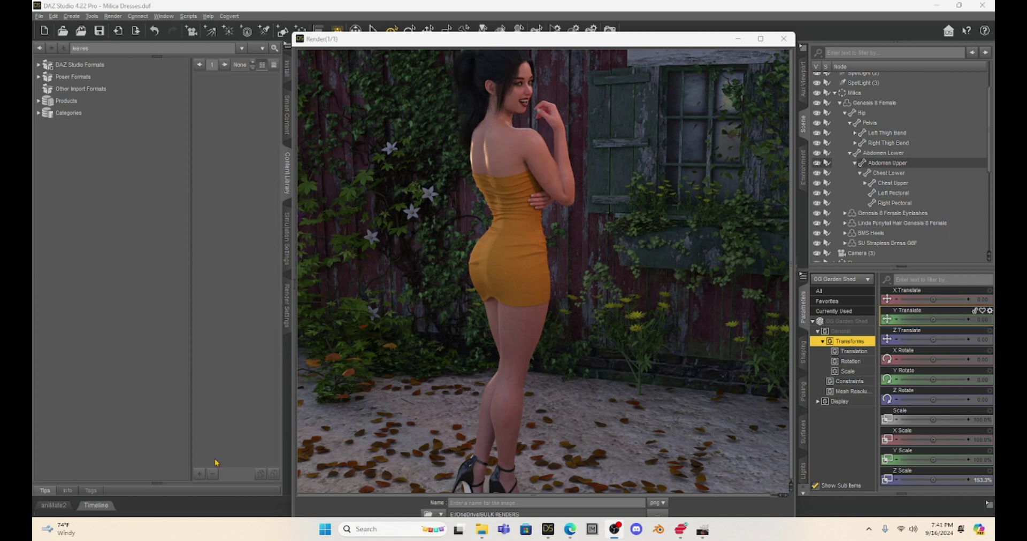
{"action": "right_click", "coordinate": [703, 532]}
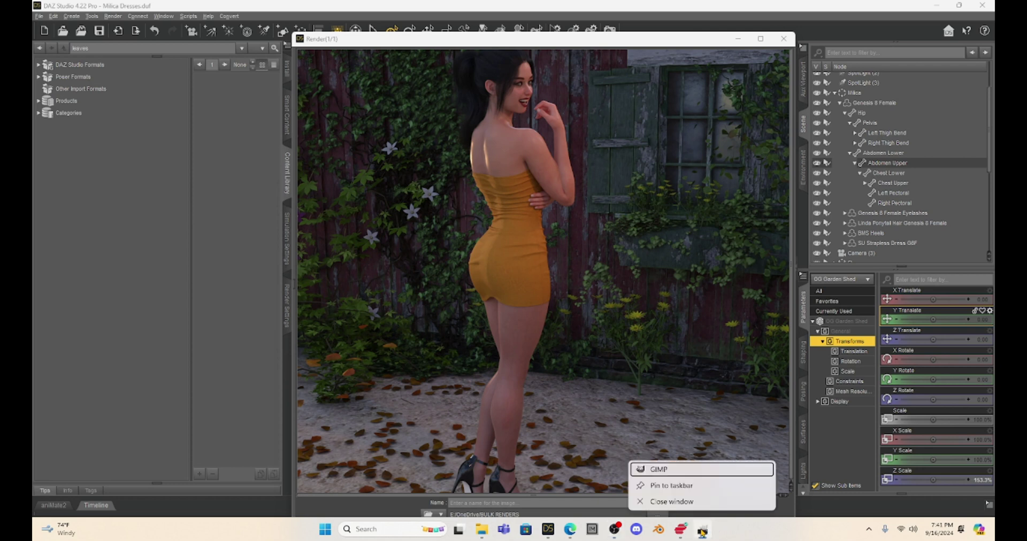
{"action": "left_click", "coordinate": [702, 532]}
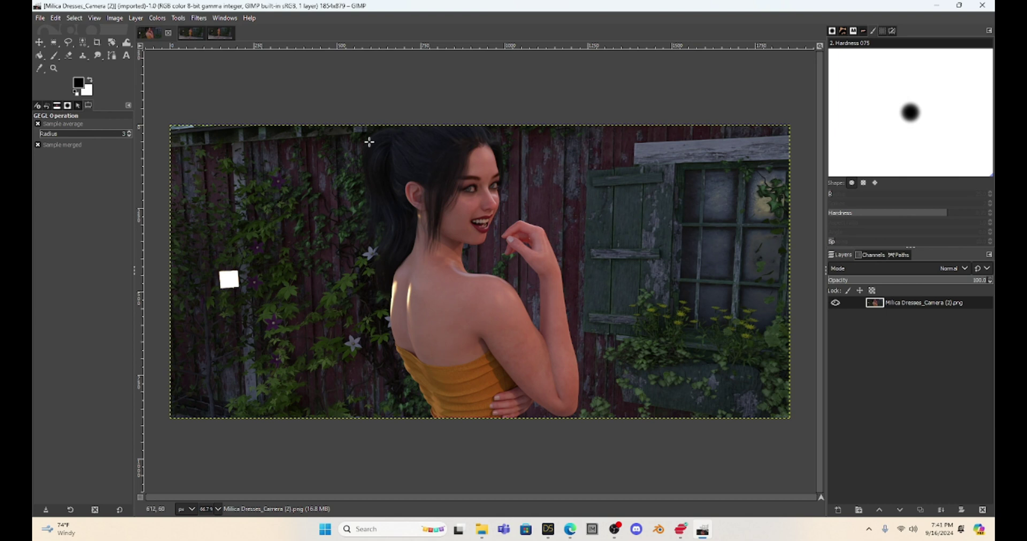
{"action": "left_click", "coordinate": [189, 34]}
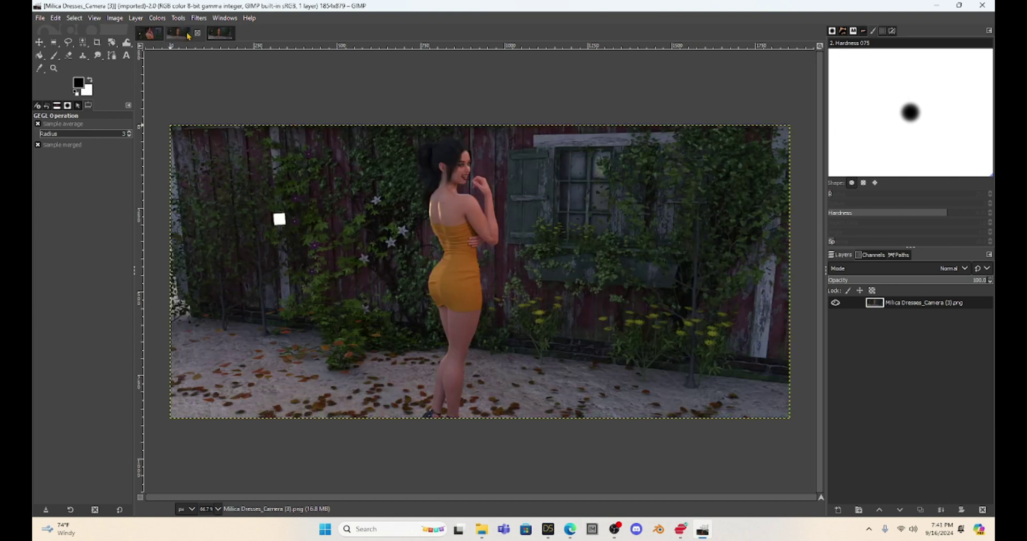
{"action": "left_click", "coordinate": [219, 34]}
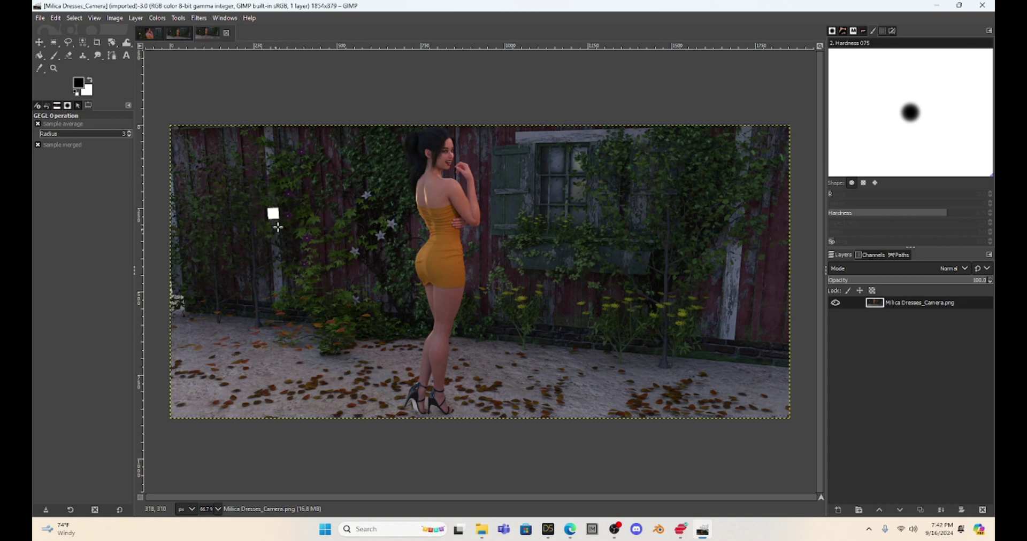
{"action": "left_click", "coordinate": [150, 33]}
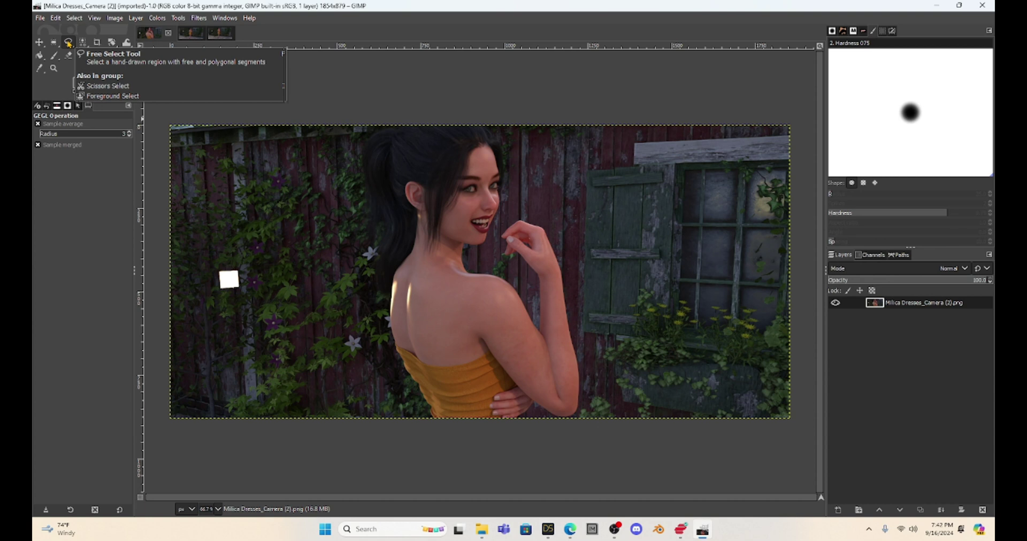
- Free-select a foliage patch below the white square, paste a copy over the square, and anchor it
{"action": "left_click", "coordinate": [69, 43]}
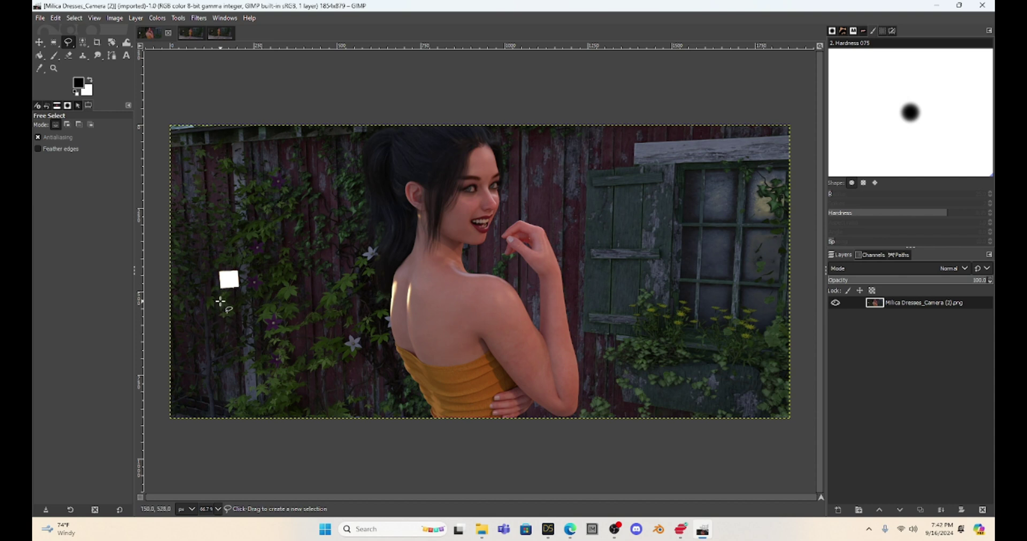
{"action": "left_click", "coordinate": [214, 298]}
{"action": "mouse_move", "coordinate": [213, 324]}
{"action": "left_mouse_down"}
{"action": "mouse_move", "coordinate": [234, 336]}
{"action": "mouse_move", "coordinate": [251, 314]}
{"action": "mouse_move", "coordinate": [241, 296]}
{"action": "mouse_move", "coordinate": [214, 298]}
{"action": "left_mouse_up"}
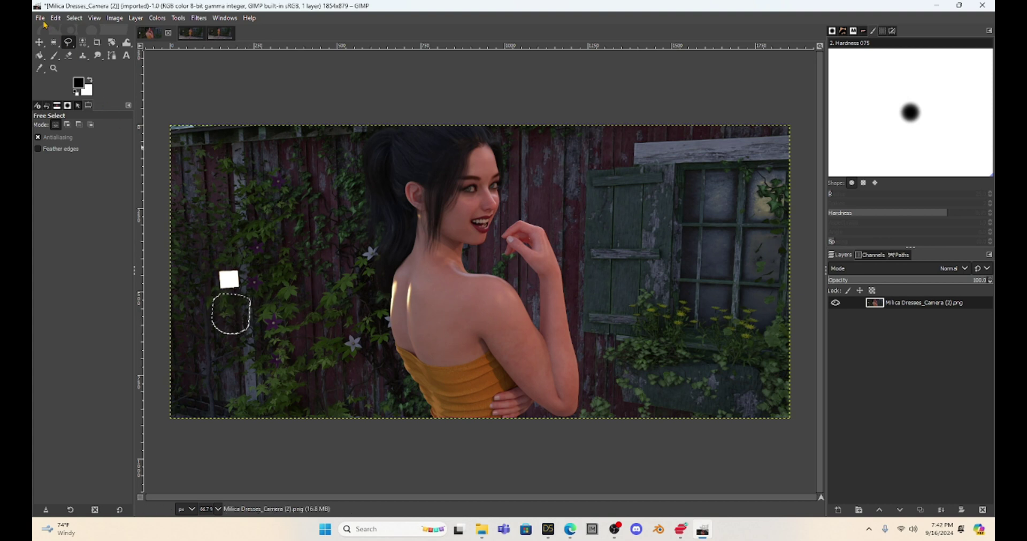
{"action": "key", "text": "ctrl+c"}
{"action": "key", "text": "ctrl+v"}
{"action": "left_click_drag", "start_coordinate": [231, 309], "coordinate": [230, 274]}
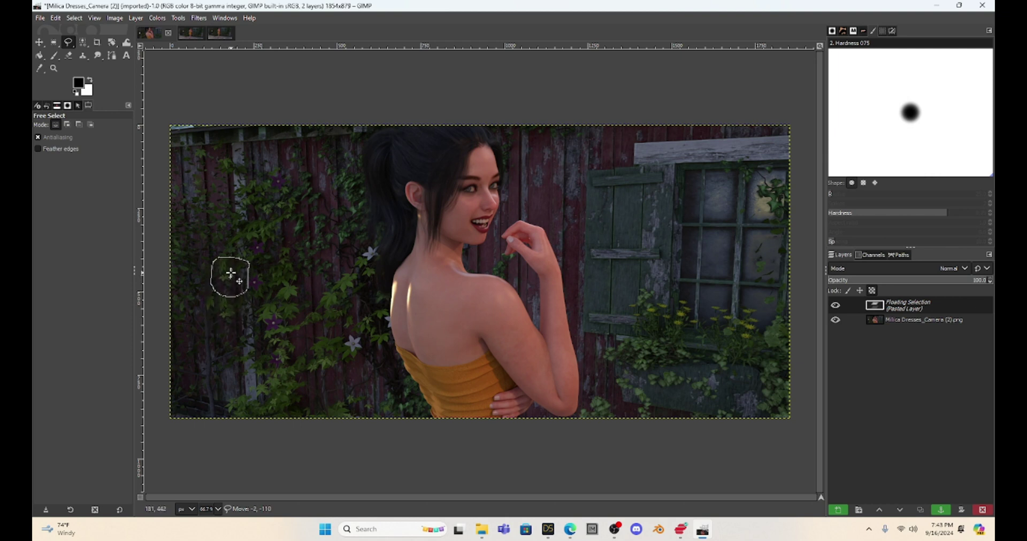
{"action": "left_click", "coordinate": [289, 213]}
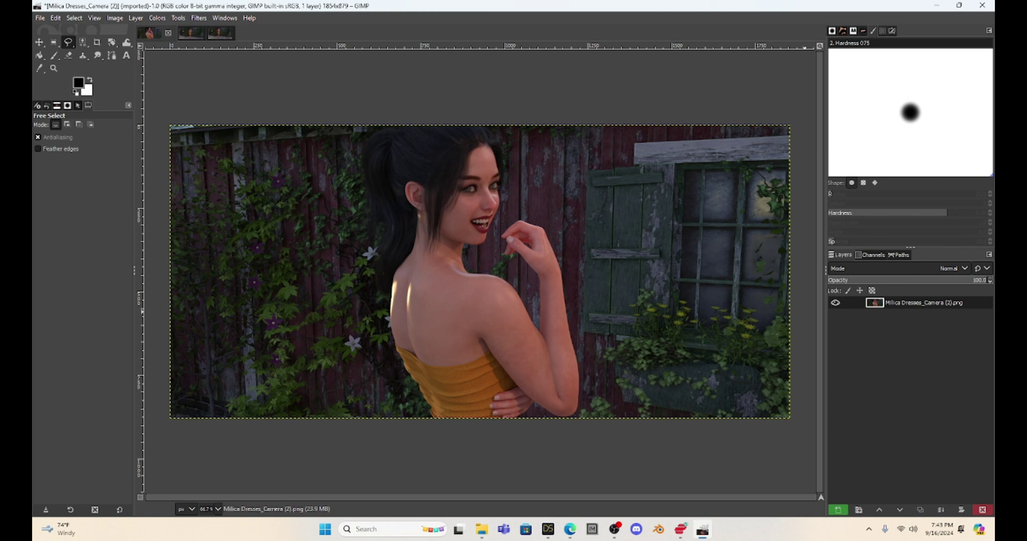
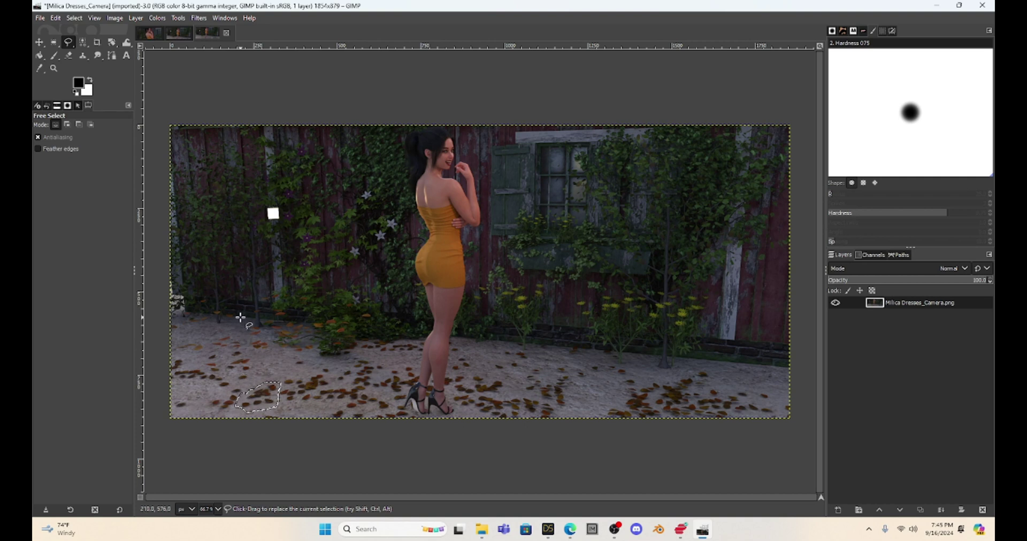
- In the Milica Dresses_Camera image, paste a copy of the selected ground leaves and move it to the ground's lower-left corner
{"action": "key", "text": "ctrl+c"}
{"action": "key", "text": "ctrl+v"}
{"action": "left_click_drag", "start_coordinate": [269, 396], "coordinate": [313, 415]}
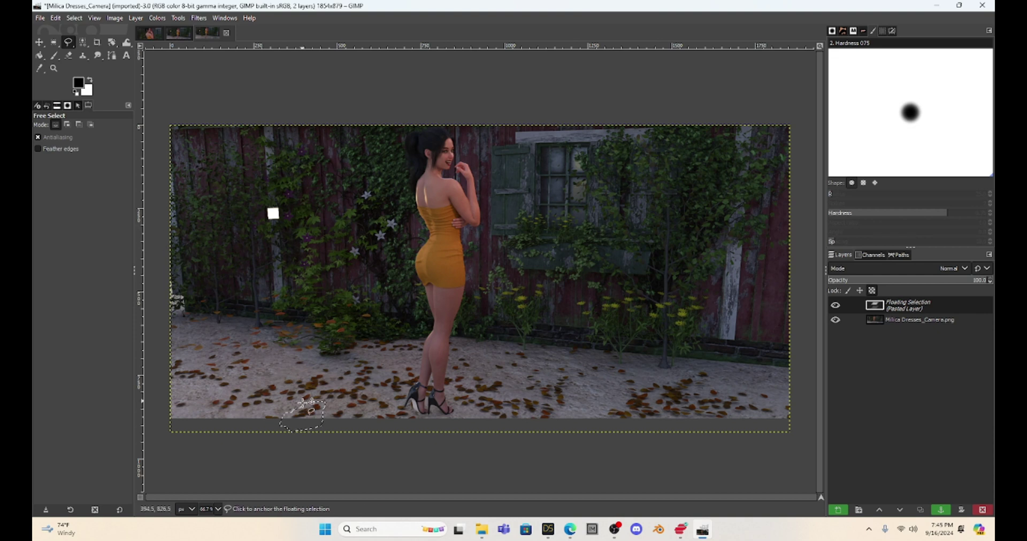
{"action": "left_click_drag", "start_coordinate": [306, 413], "coordinate": [194, 404]}
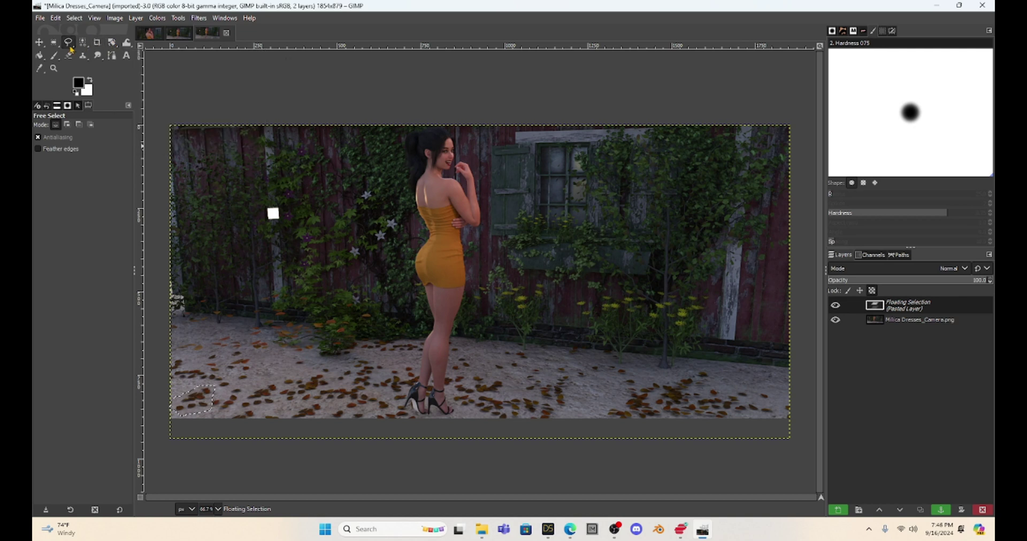
- Rotate the pasted leaf patch by about -177.39 degrees, then shift it further into the image's lower-left corner and anchor it
{"action": "left_click", "coordinate": [112, 44]}
{"action": "left_click", "coordinate": [194, 400]}
{"action": "left_click_drag", "start_coordinate": [200, 396], "coordinate": [165, 414]}
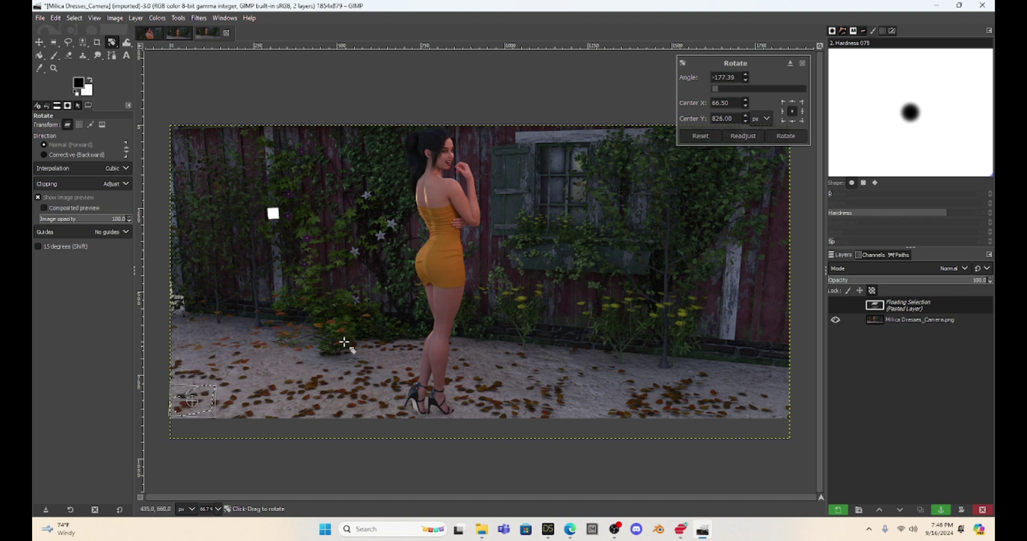
{"action": "left_click", "coordinate": [784, 138]}
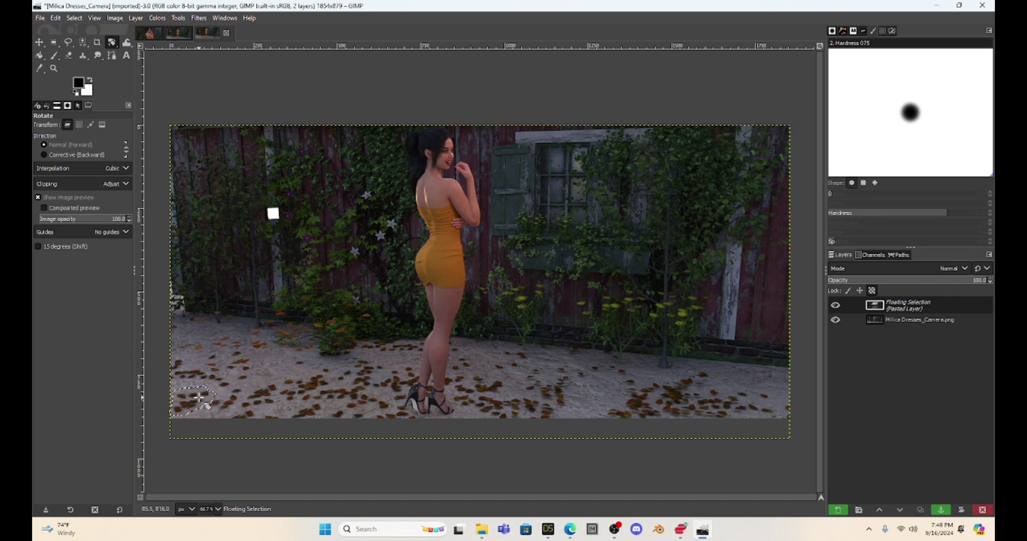
{"action": "left_click", "coordinate": [68, 42]}
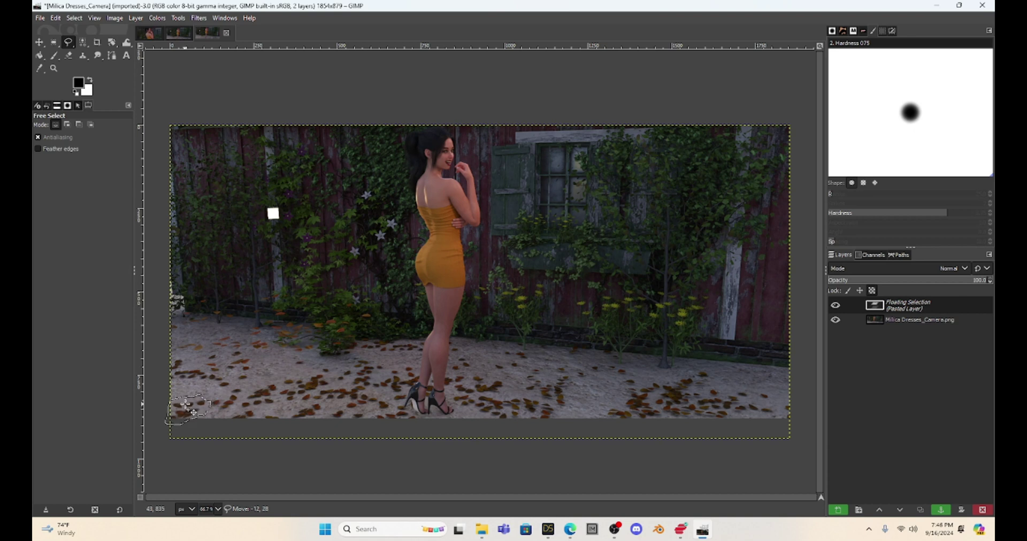
{"action": "left_click", "coordinate": [273, 342]}
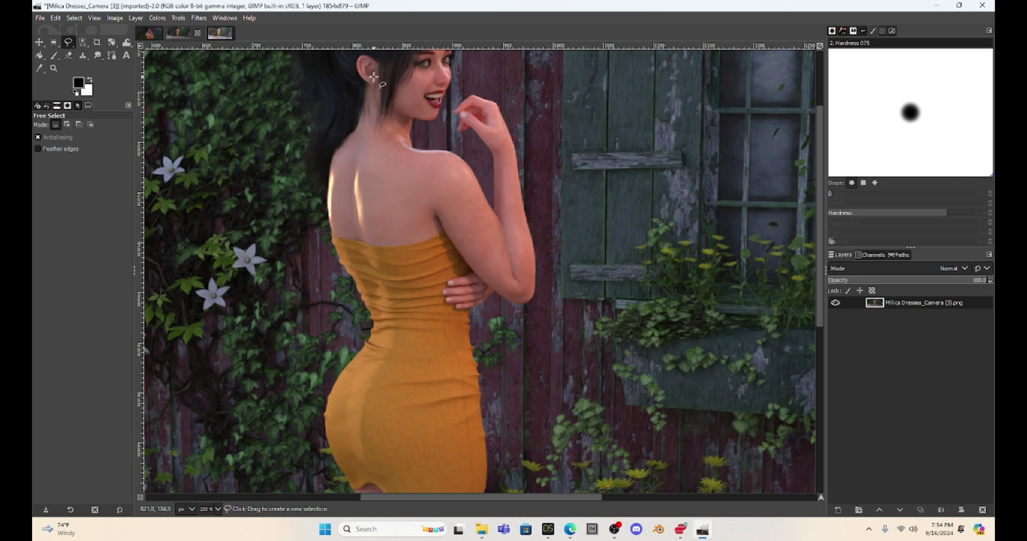
- In the Milica Dresses_Camera (3) image, outline the white five-petal flower nearest the woman with a free selection at 400% zoom
{"action": "scroll", "coordinate": [392, 118], "scroll_direction": "up", "scroll_amount": 3}
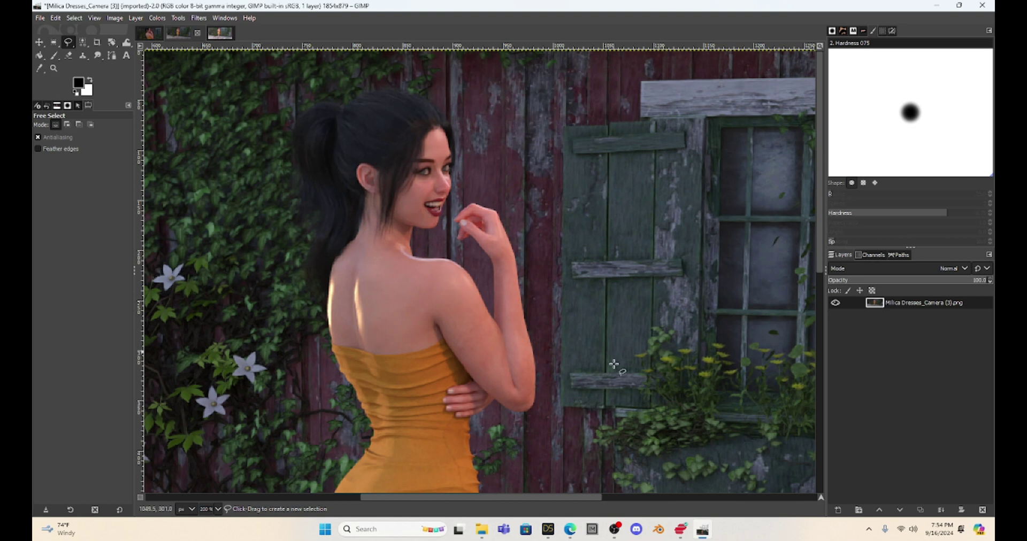
{"action": "left_click_drag", "start_coordinate": [585, 503], "coordinate": [502, 489]}
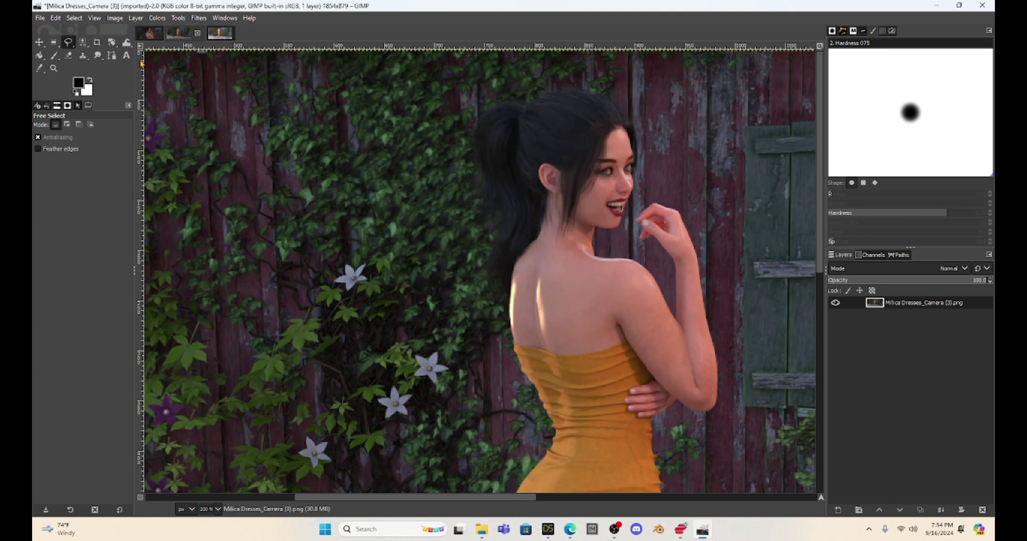
{"action": "left_click", "coordinate": [95, 18]}
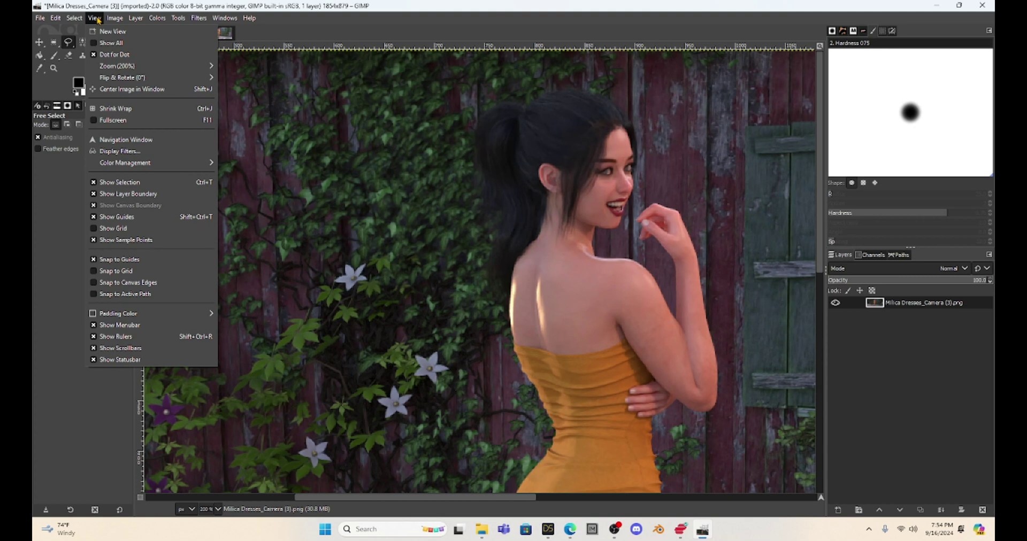
{"action": "mouse_move", "coordinate": [123, 66]}
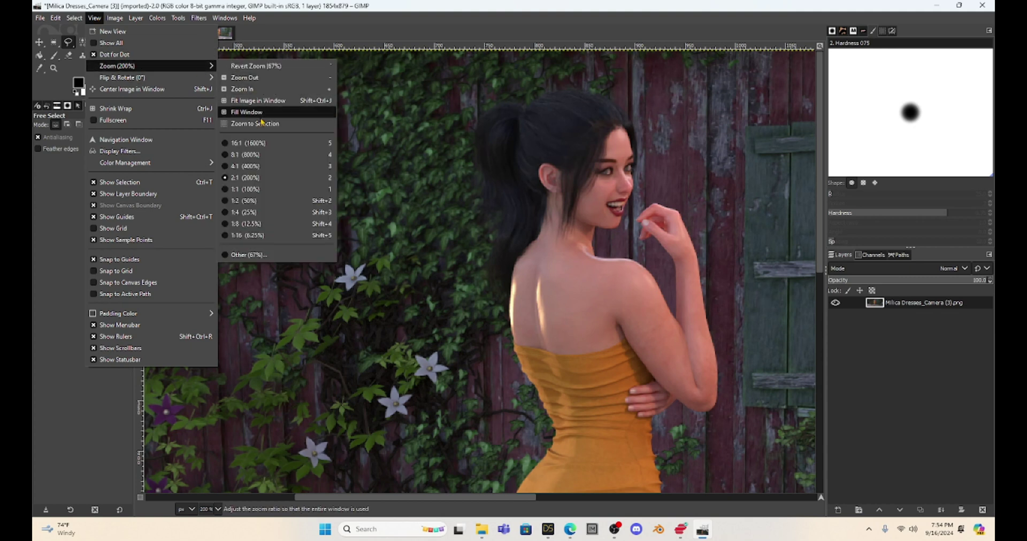
{"action": "left_click", "coordinate": [251, 166]}
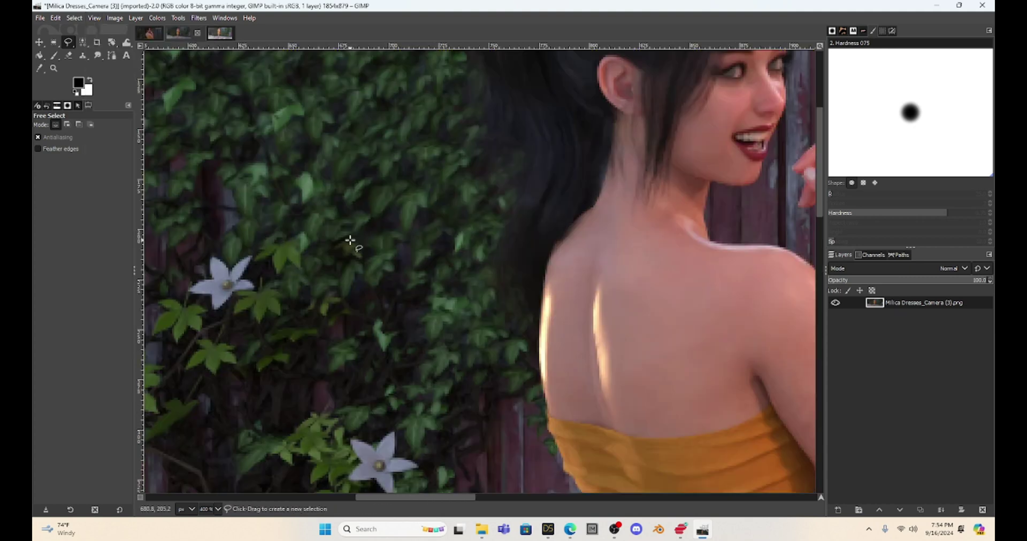
{"action": "scroll", "coordinate": [350, 241], "scroll_direction": "down", "scroll_amount": 5}
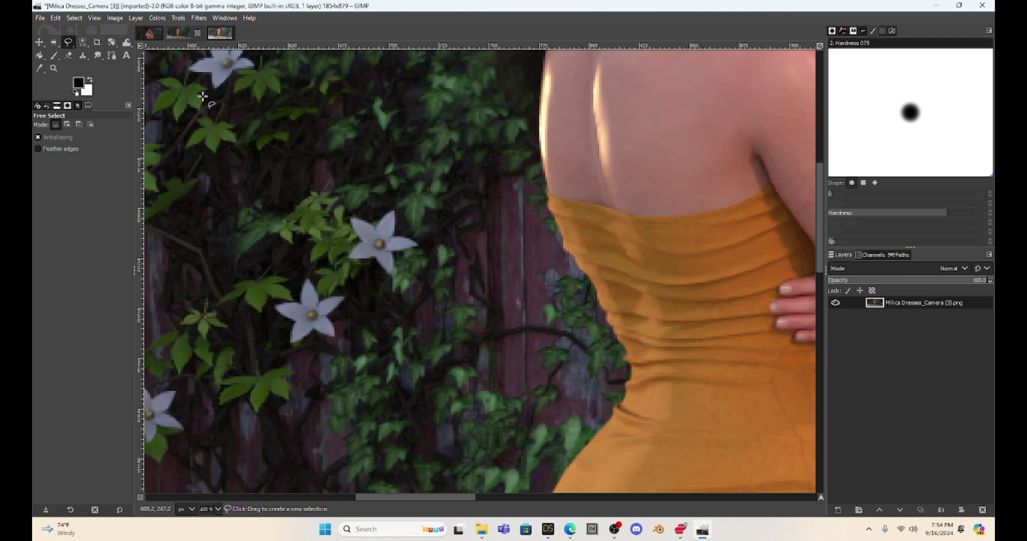
{"action": "left_click", "coordinate": [355, 232]}
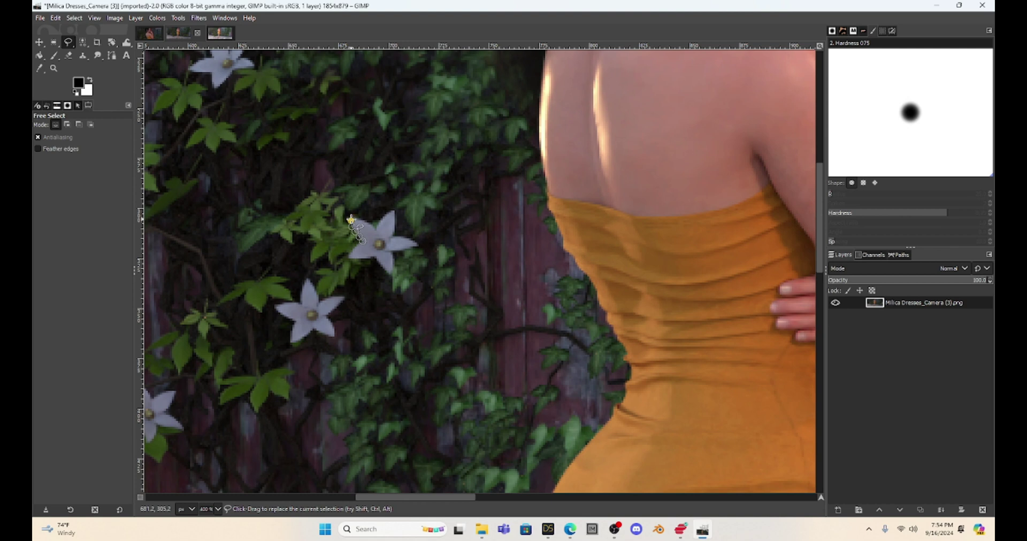
{"action": "mouse_move", "coordinate": [351, 219]}
{"action": "left_mouse_down"}
{"action": "mouse_move", "coordinate": [389, 229]}
{"action": "mouse_move", "coordinate": [383, 216]}
{"action": "mouse_move", "coordinate": [395, 211]}
{"action": "mouse_move", "coordinate": [392, 240]}
{"action": "mouse_move", "coordinate": [417, 247]}
{"action": "mouse_move", "coordinate": [394, 252]}
{"action": "mouse_move", "coordinate": [391, 277]}
{"action": "mouse_move", "coordinate": [382, 267]}
{"action": "left_mouse_up"}
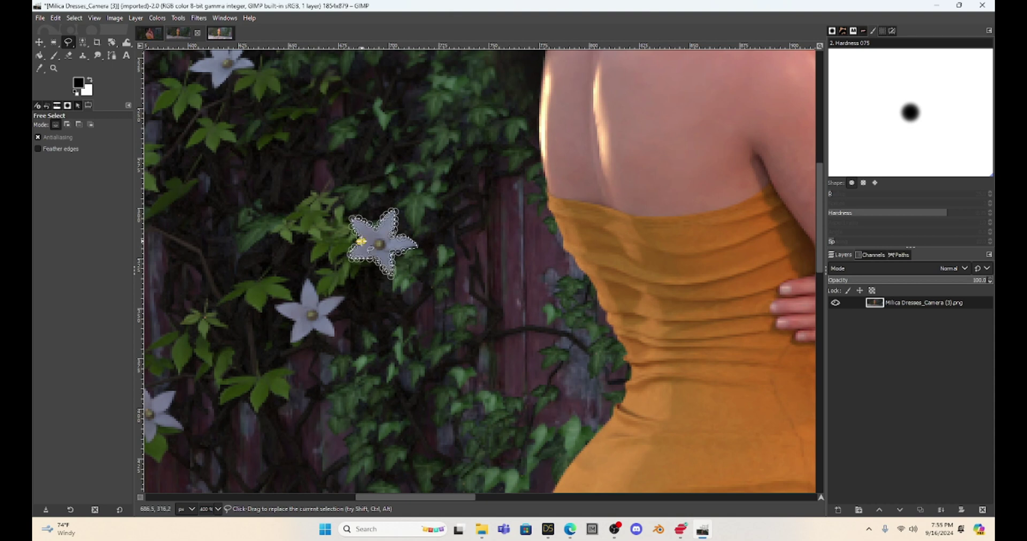
{"action": "left_click_drag", "start_coordinate": [369, 259], "coordinate": [392, 276]}
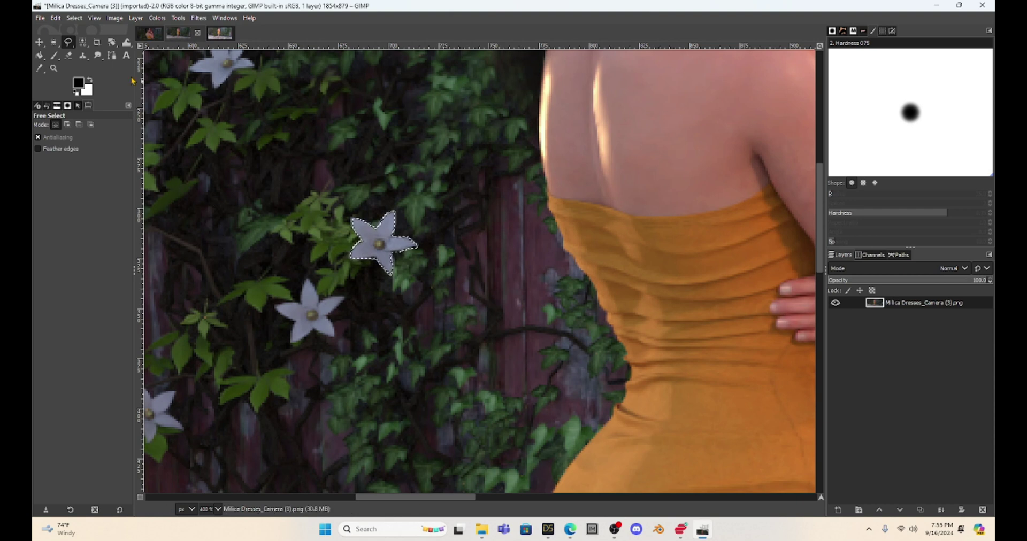
- Paste a copy of the selected flower and place it on the woman's hair just above her ear
{"action": "key", "text": "ctrl+c"}
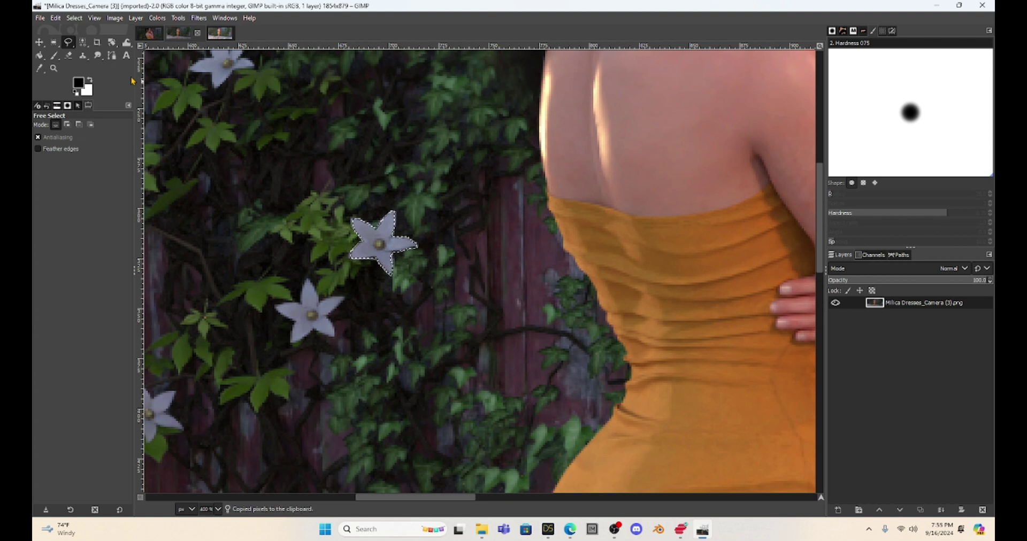
{"action": "key", "text": "ctrl+v"}
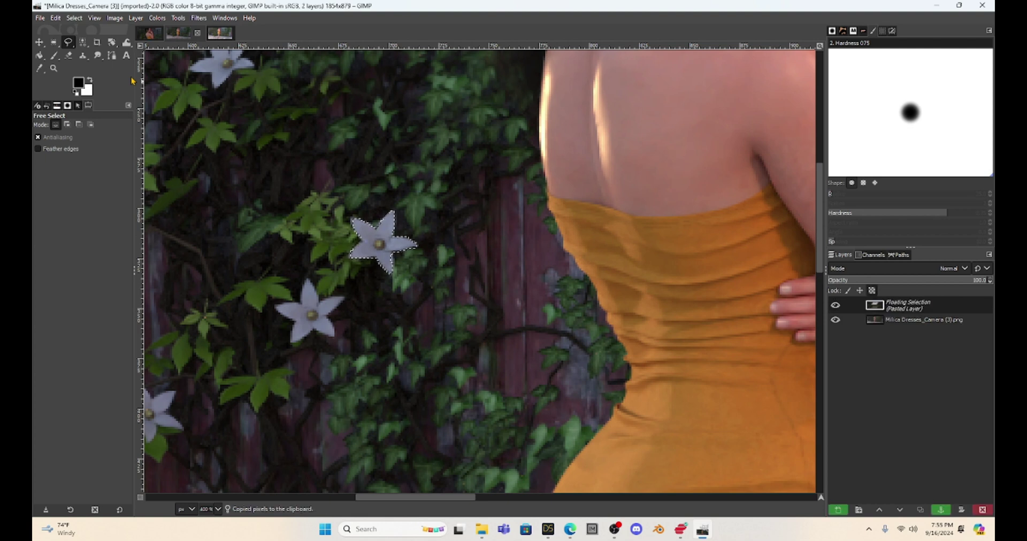
{"action": "left_click_drag", "start_coordinate": [384, 234], "coordinate": [526, 102]}
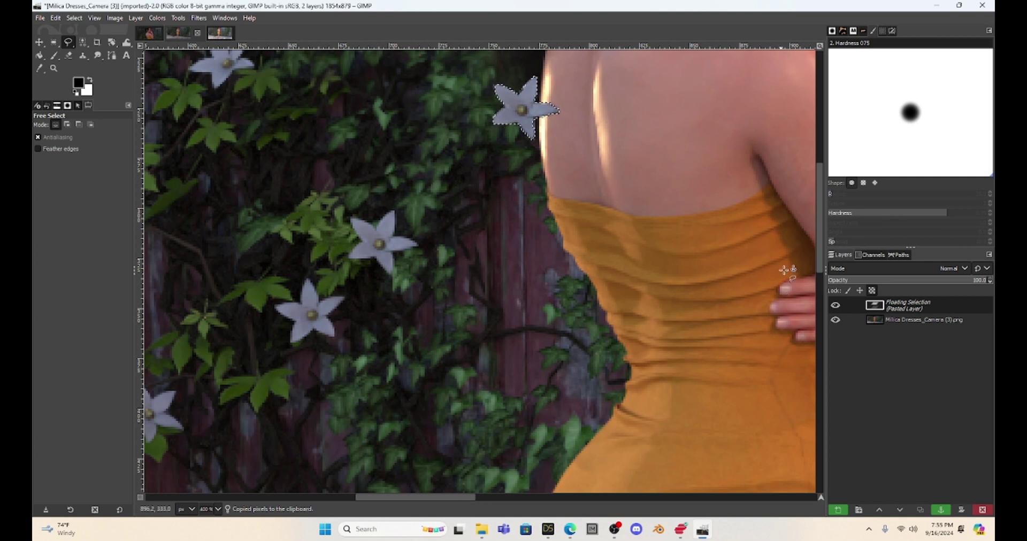
{"action": "left_click_drag", "start_coordinate": [819, 235], "coordinate": [818, 155]}
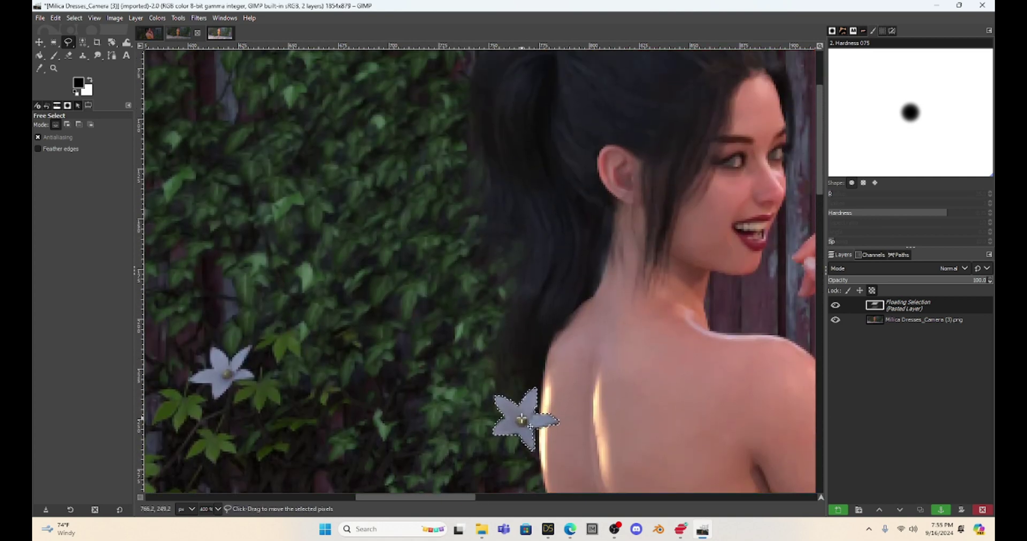
{"action": "left_click_drag", "start_coordinate": [530, 425], "coordinate": [623, 121]}
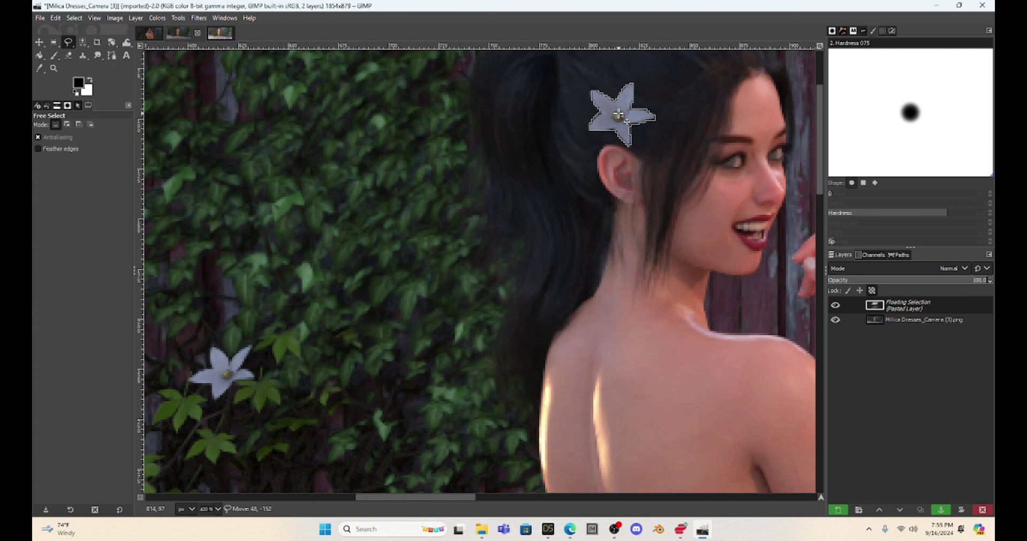
- Rotate the pasted hair flower by about -44.33 degrees
{"action": "left_click", "coordinate": [113, 46]}
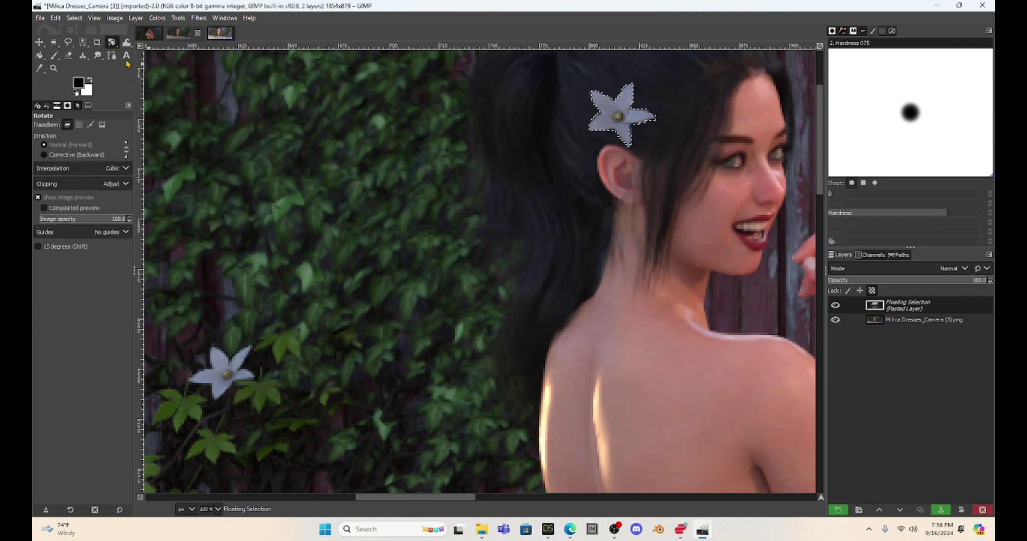
{"action": "left_click_drag", "start_coordinate": [595, 125], "coordinate": [596, 143]}
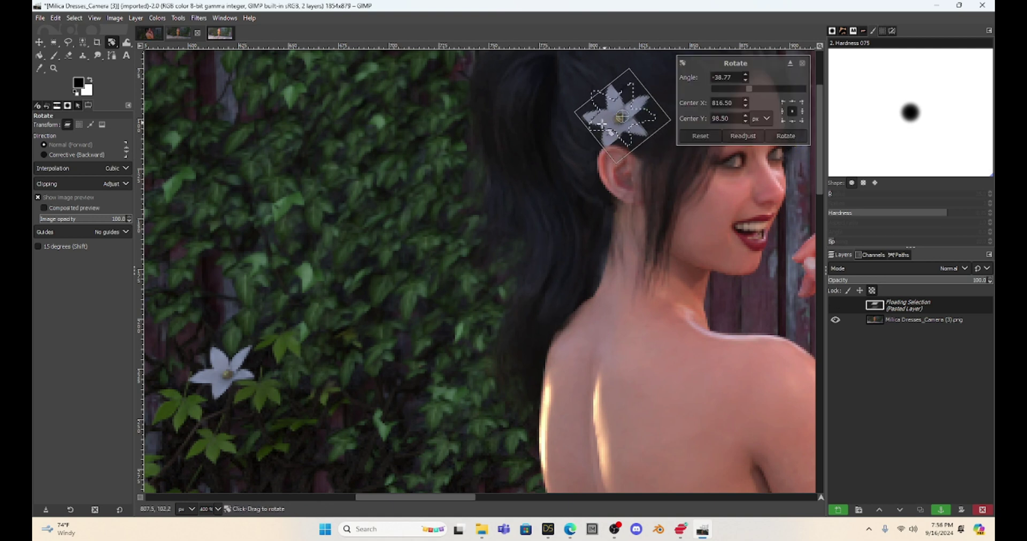
{"action": "left_click_drag", "start_coordinate": [596, 125], "coordinate": [571, 141]}
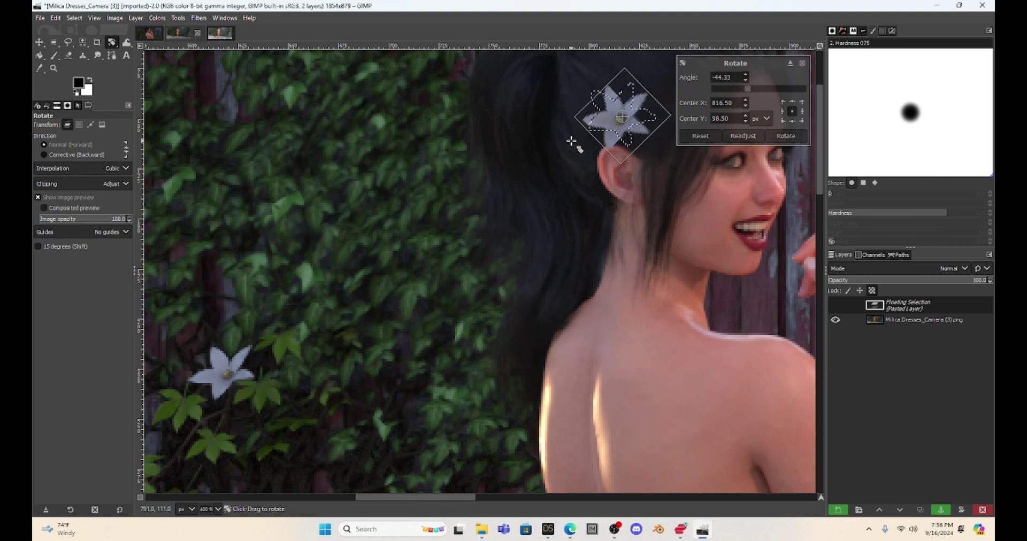
{"action": "left_click", "coordinate": [785, 136]}
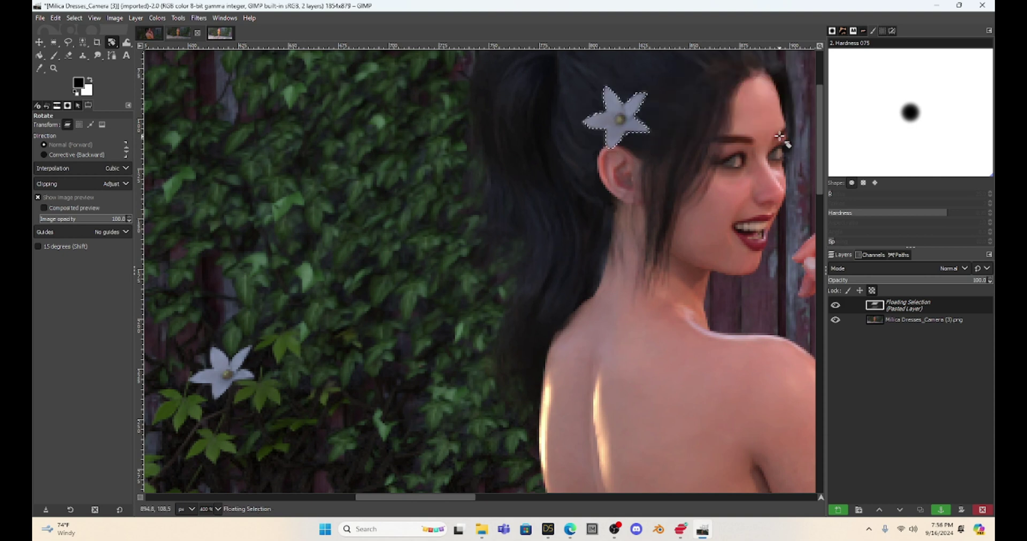
- Shift the rotated hair flower slightly toward the back of the woman's head, just above her ear, and anchor it
{"action": "left_click", "coordinate": [67, 43]}
{"action": "left_click_drag", "start_coordinate": [621, 121], "coordinate": [610, 125]}
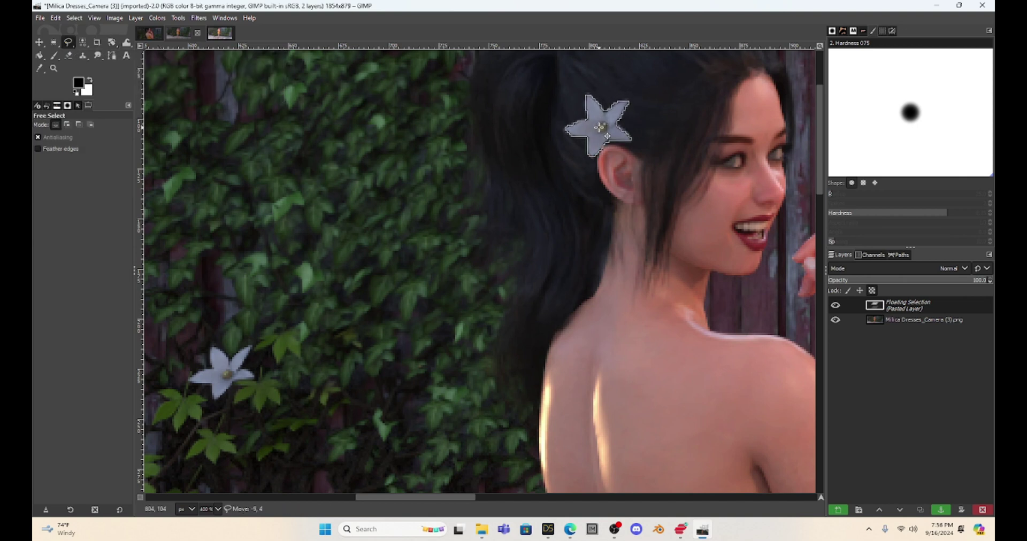
{"action": "left_click_drag", "start_coordinate": [598, 127], "coordinate": [597, 127]}
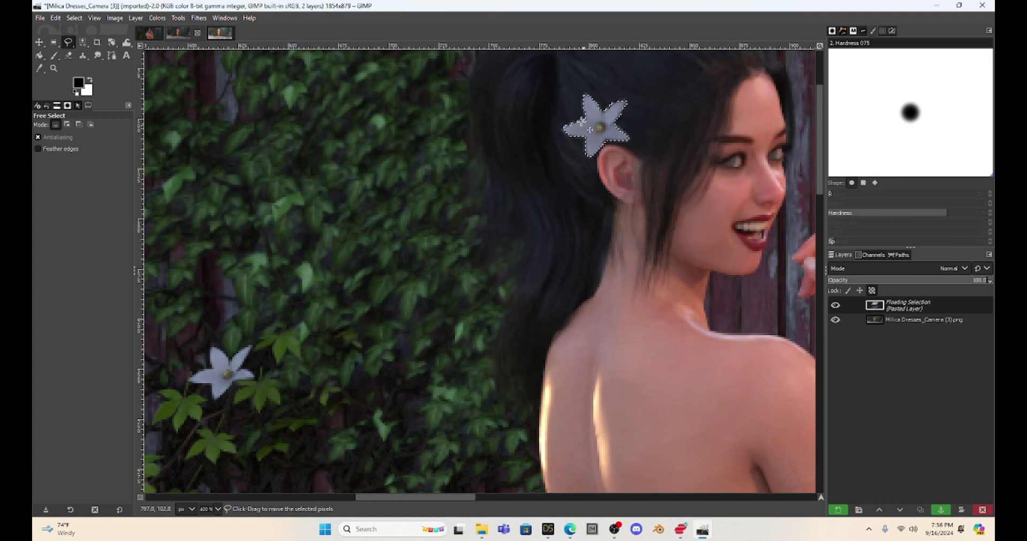
{"action": "left_click", "coordinate": [263, 103]}
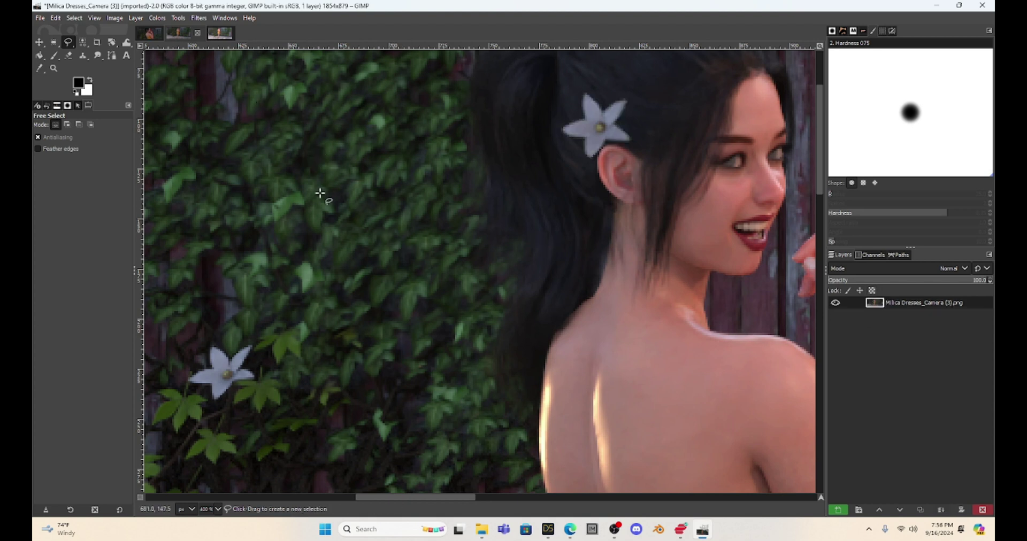
{"action": "left_click", "coordinate": [94, 19]}
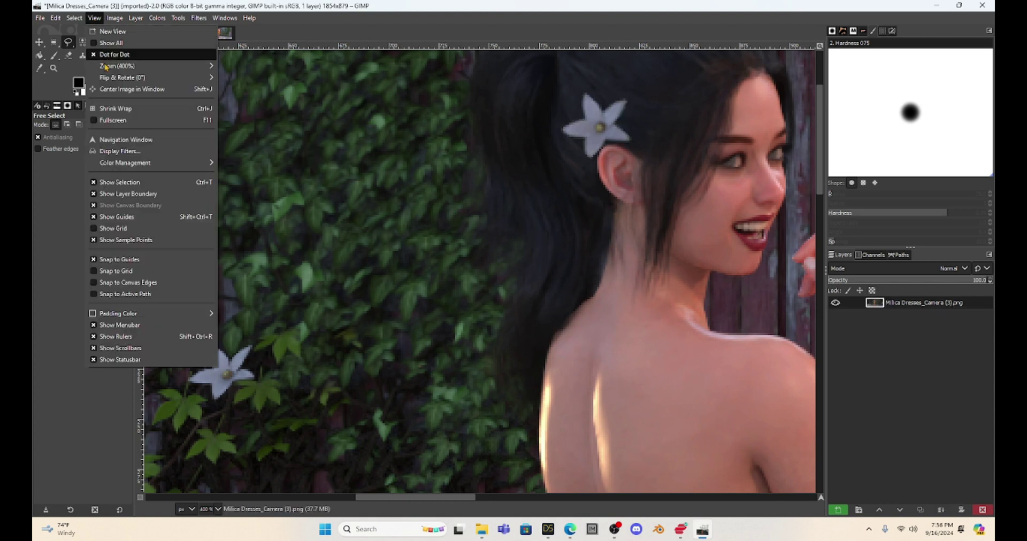
{"action": "mouse_move", "coordinate": [114, 68]}
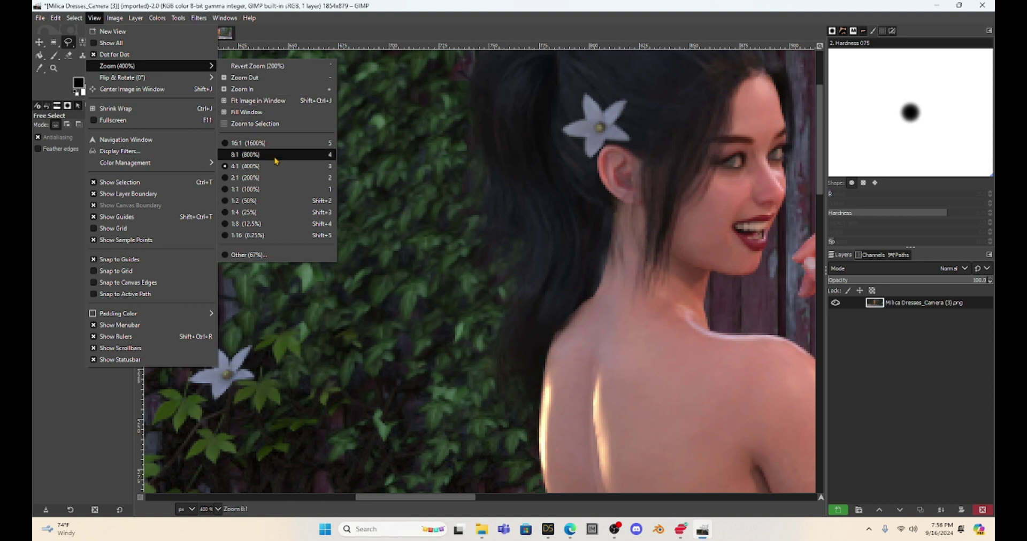
{"action": "left_click", "coordinate": [282, 202]}
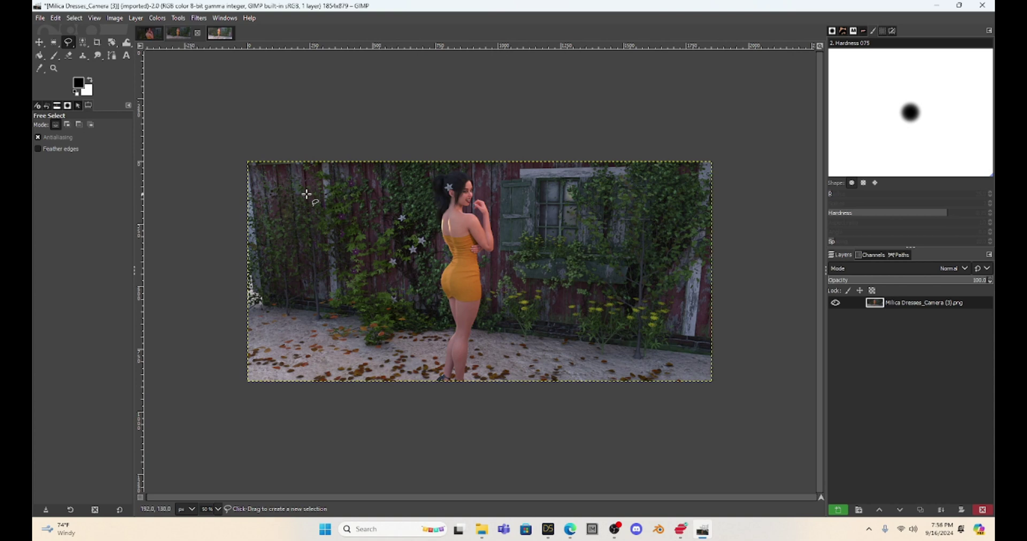
{"action": "left_click", "coordinate": [96, 21]}
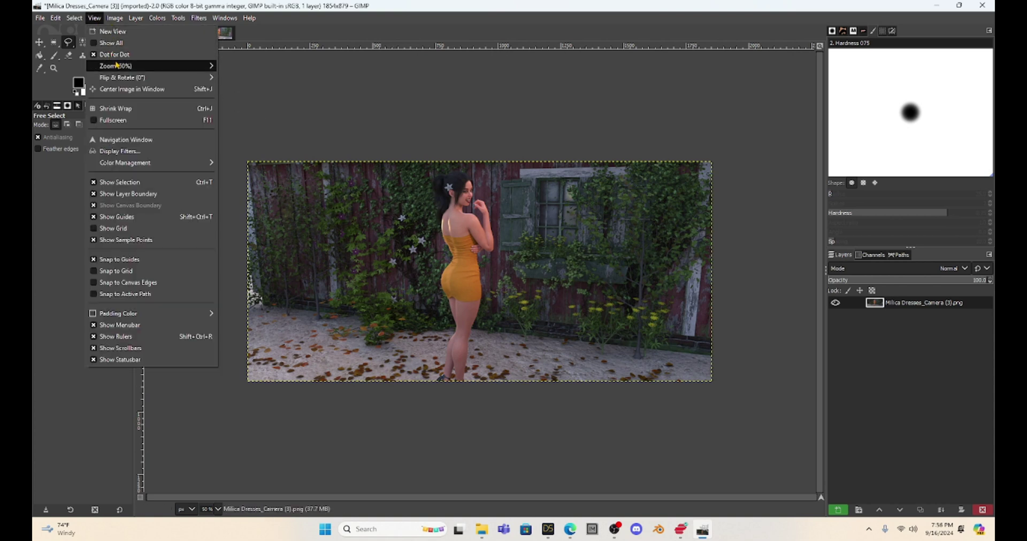
{"action": "mouse_move", "coordinate": [118, 69]}
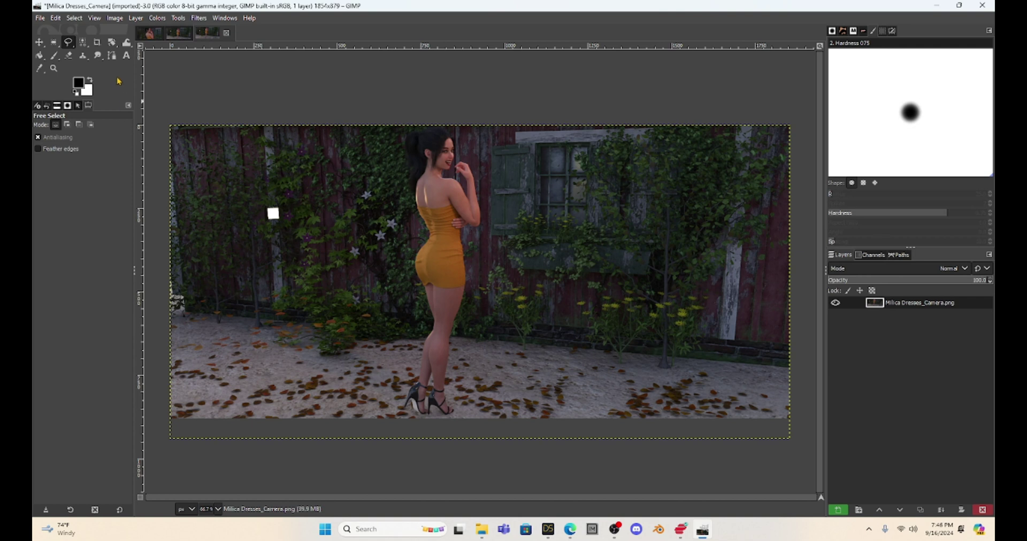
- In the Milica Dresses_Camera (2) image, smudge the skin at the base of the woman's neck with a size 12 brush at 200% zoom
{"action": "left_click", "coordinate": [97, 56]}
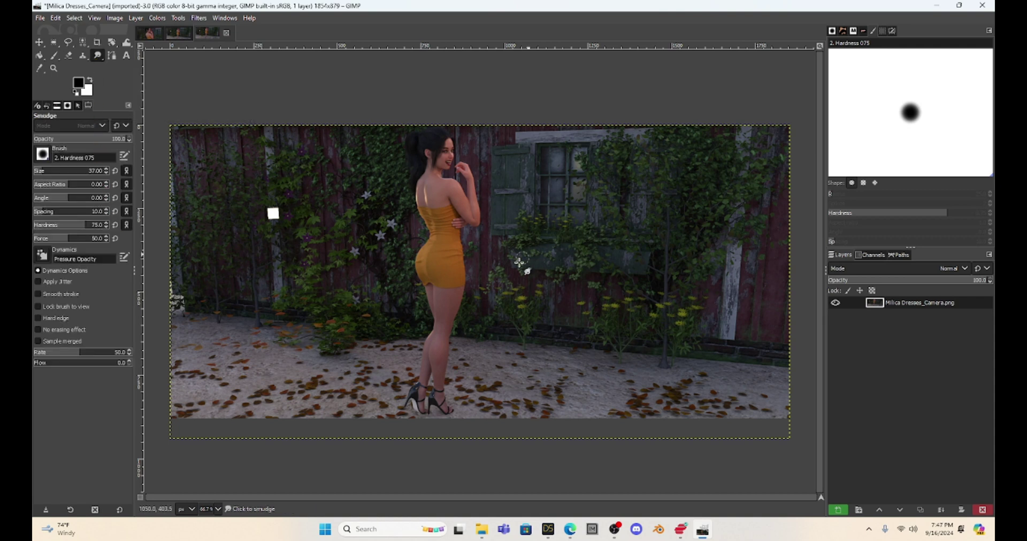
{"action": "left_click", "coordinate": [150, 33]}
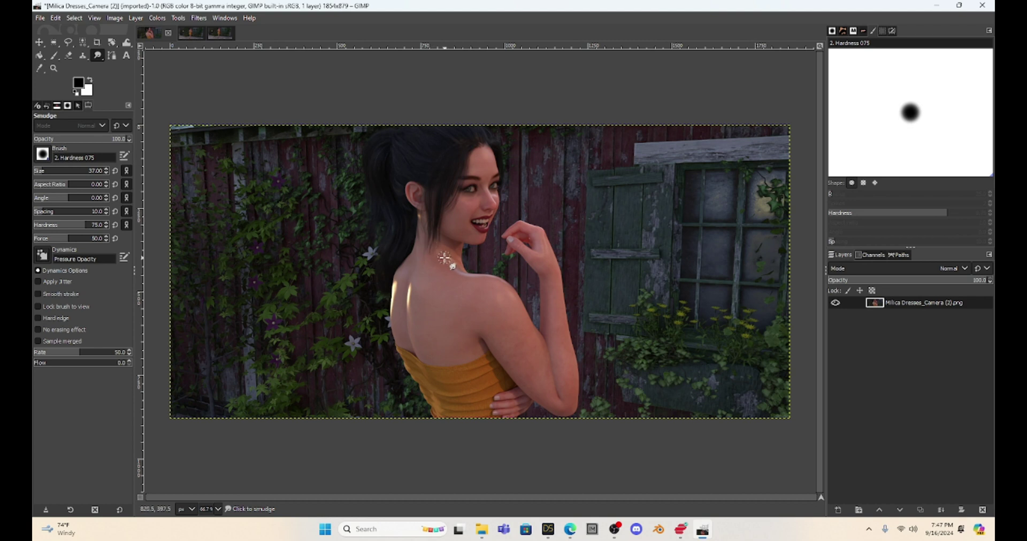
{"action": "left_click", "coordinate": [94, 19]}
{"action": "mouse_move", "coordinate": [103, 68]}
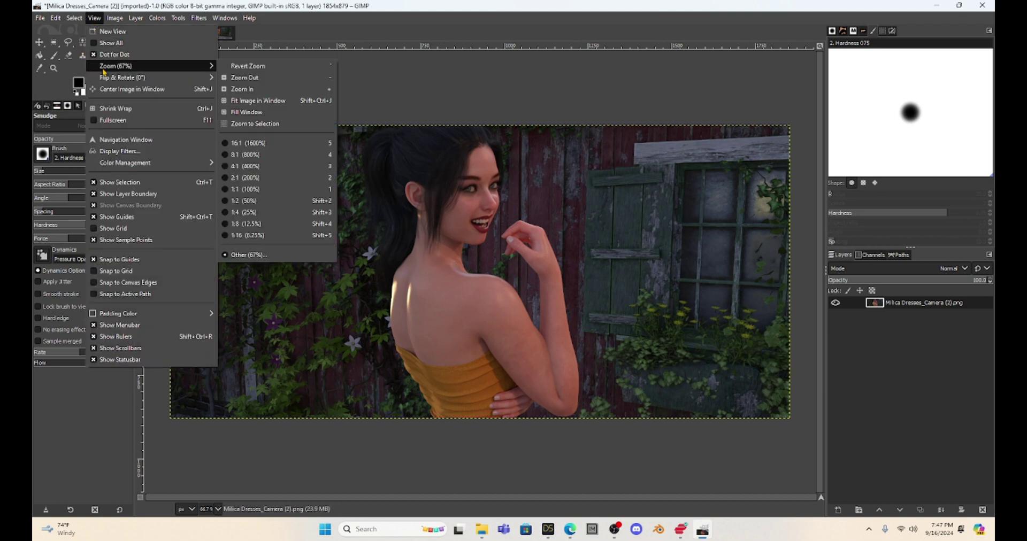
{"action": "left_click", "coordinate": [274, 178]}
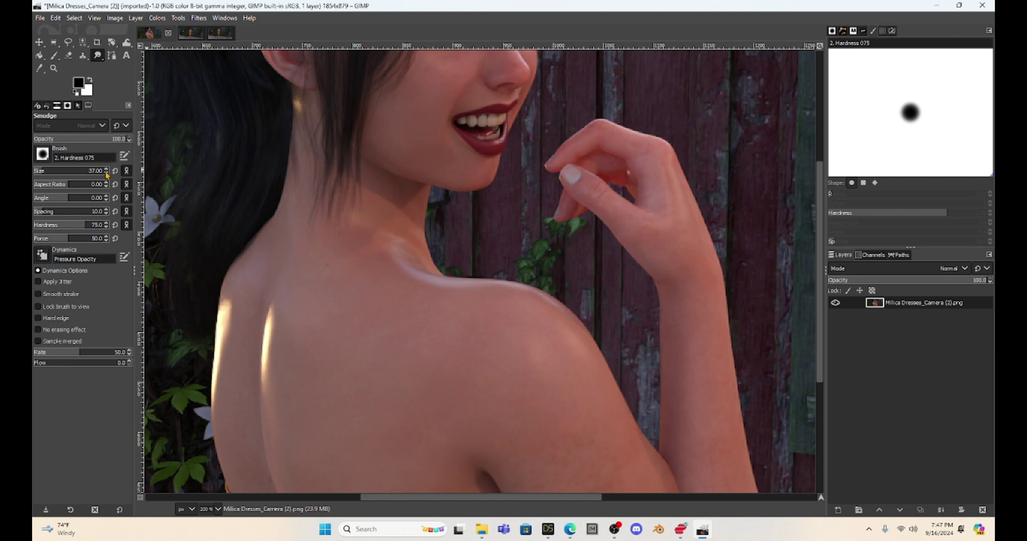
{"action": "scroll", "coordinate": [107, 174], "scroll_direction": "down", "scroll_amount": 8}
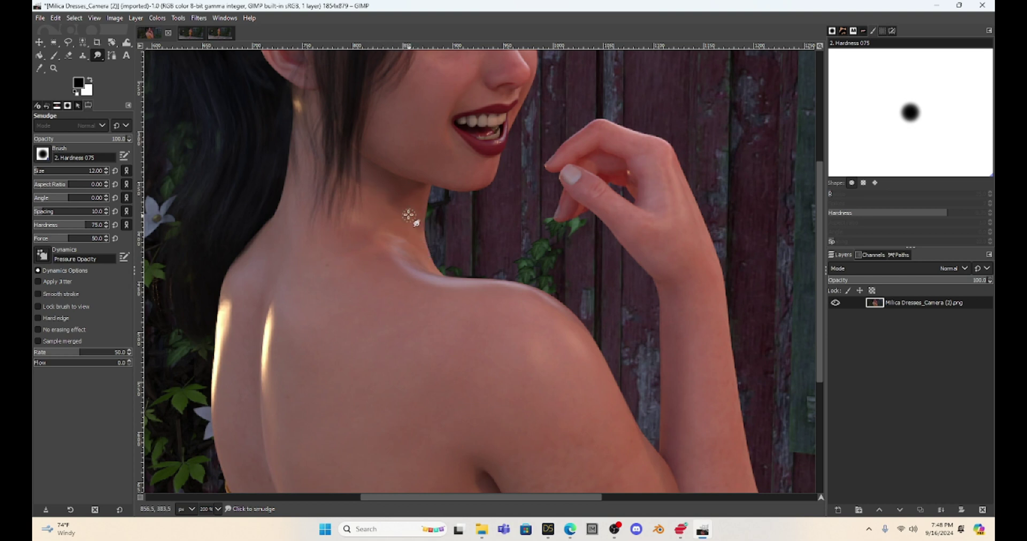
{"action": "left_click", "coordinate": [396, 220]}
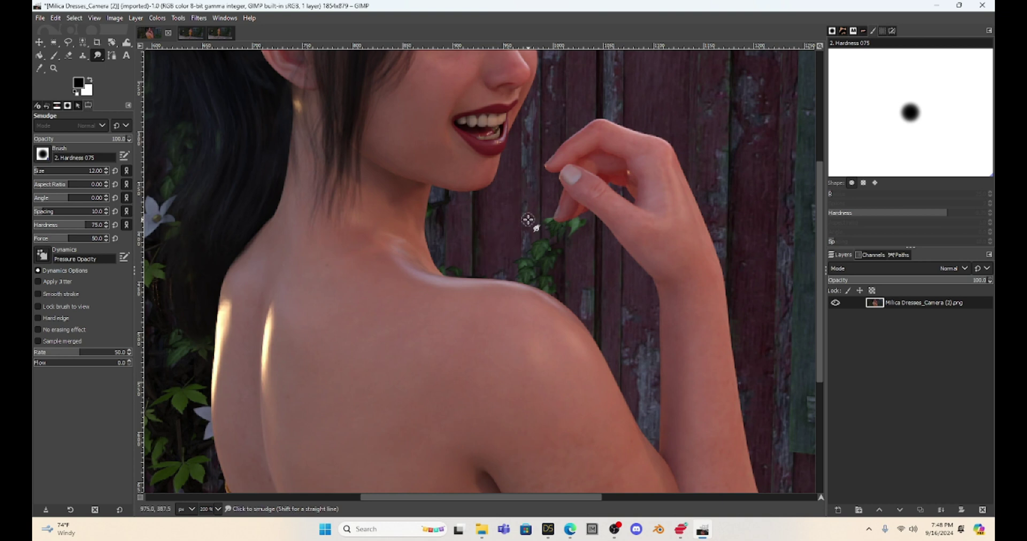
{"action": "left_click", "coordinate": [93, 18]}
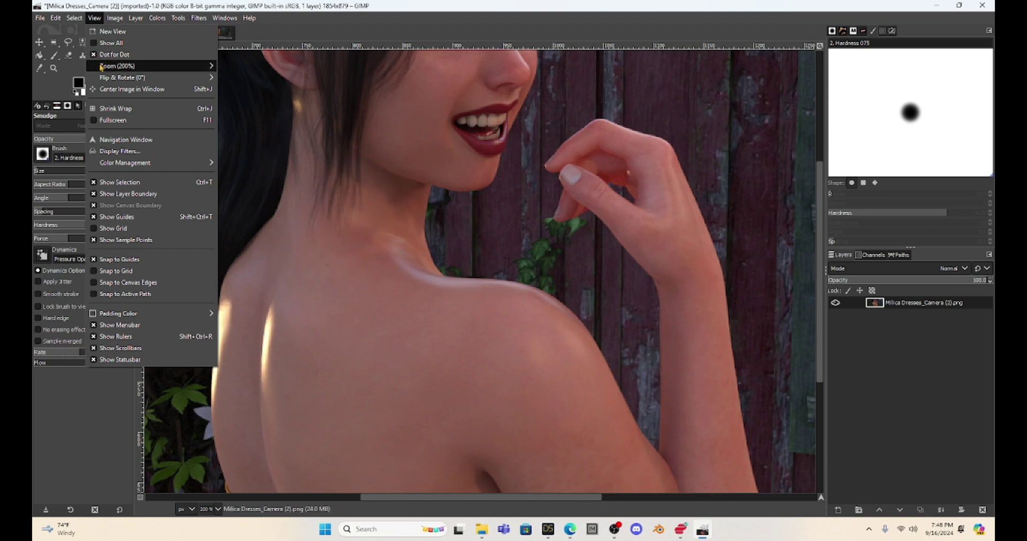
{"action": "mouse_move", "coordinate": [117, 65]}
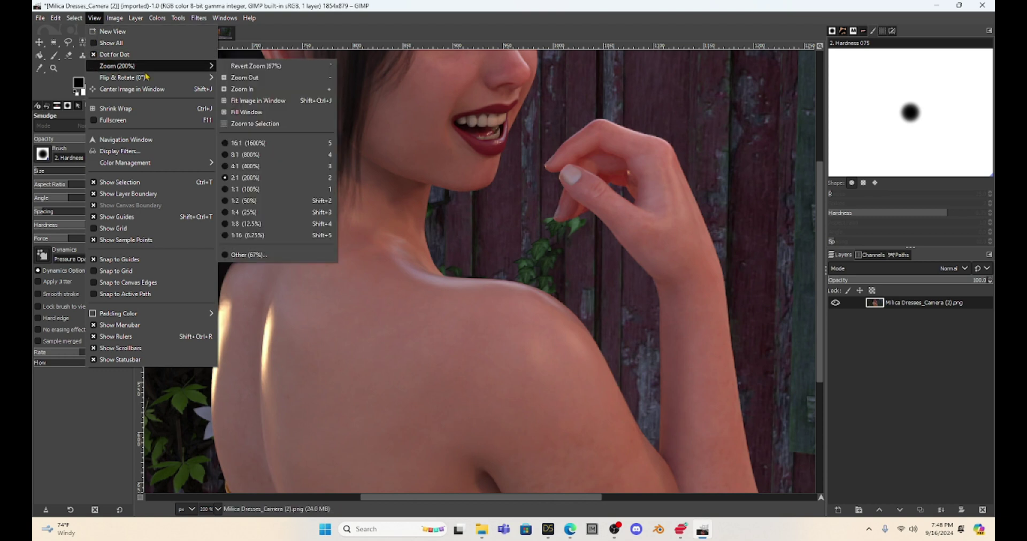
{"action": "left_click", "coordinate": [271, 206]}
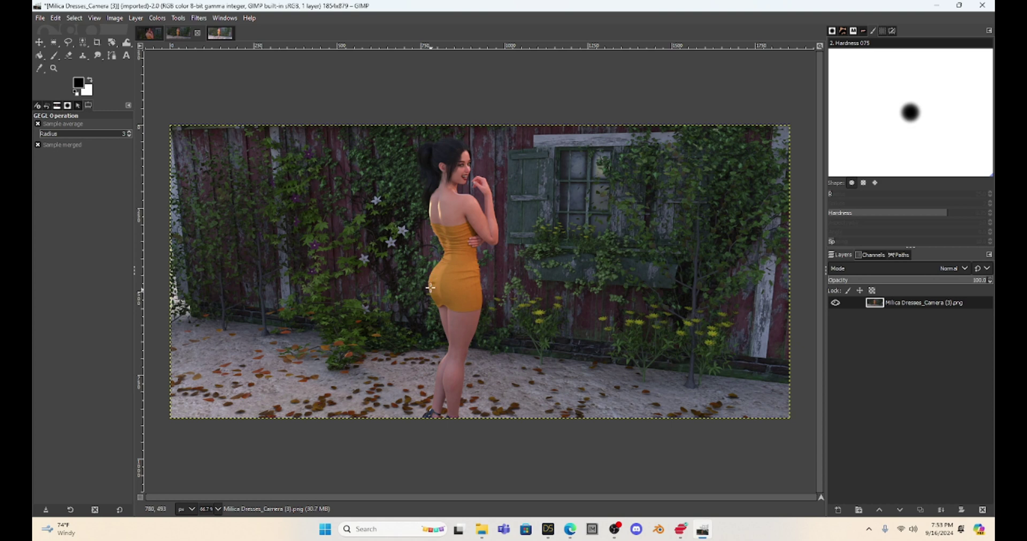
- In the Milica Dresses_Camera (3) image, smudge the back of the orange dress around the hip with the size 12 brush at 200% zoom
{"action": "left_click", "coordinate": [97, 57]}
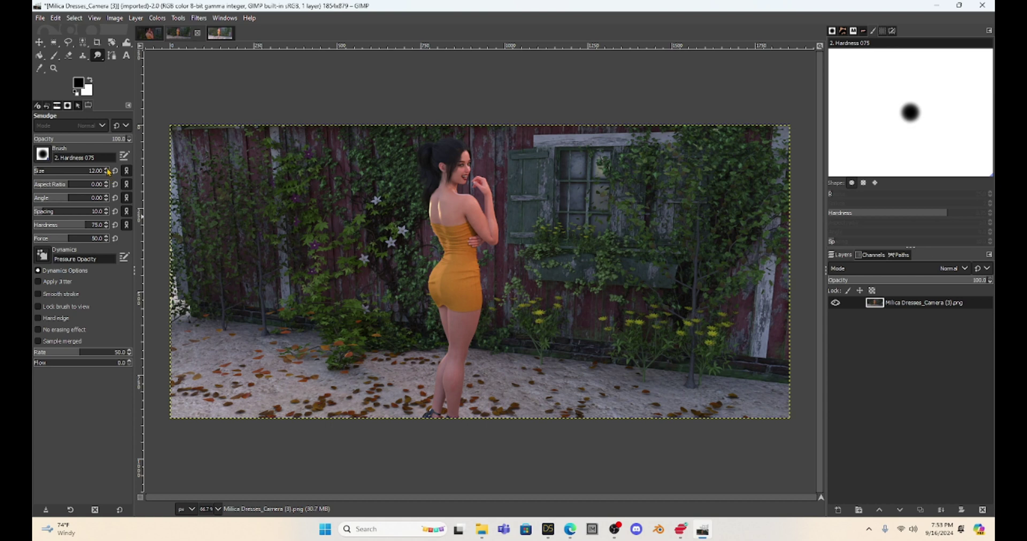
{"action": "left_click", "coordinate": [92, 20]}
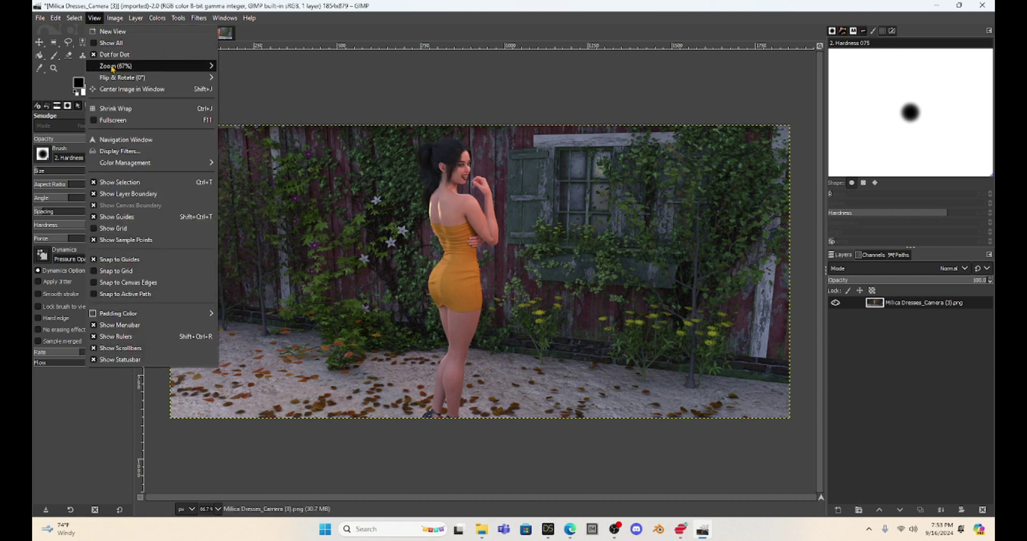
{"action": "mouse_move", "coordinate": [114, 67]}
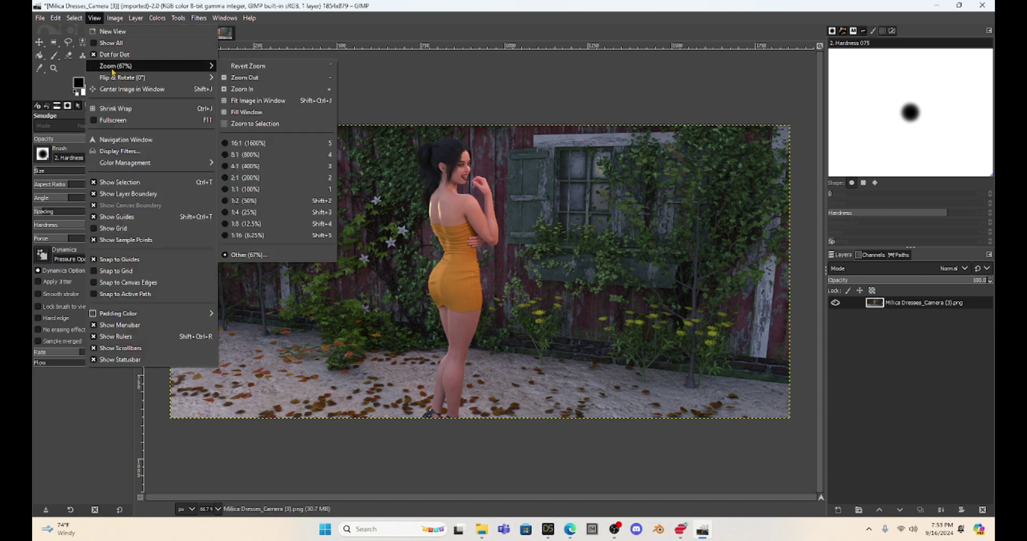
{"action": "left_click", "coordinate": [251, 178]}
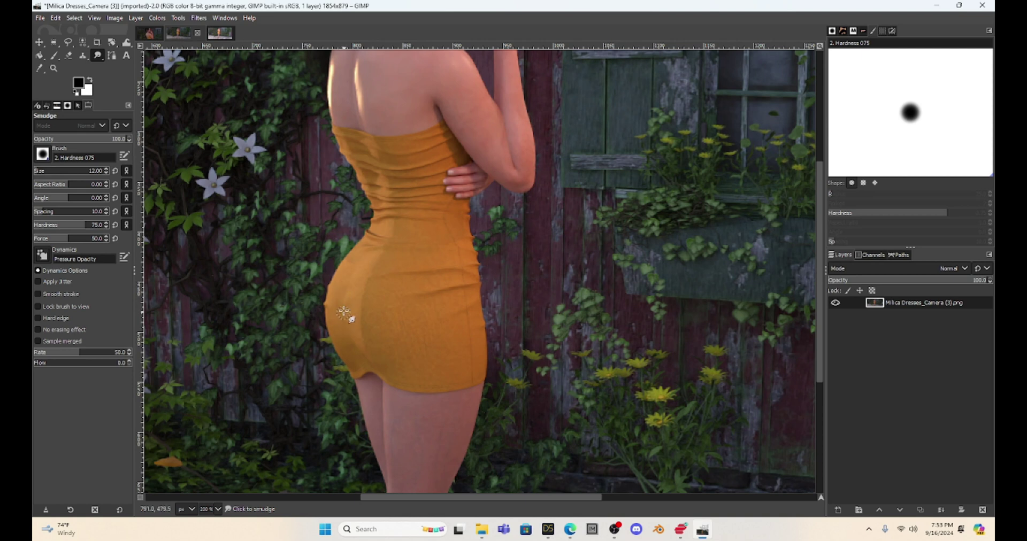
{"action": "left_click", "coordinate": [351, 284]}
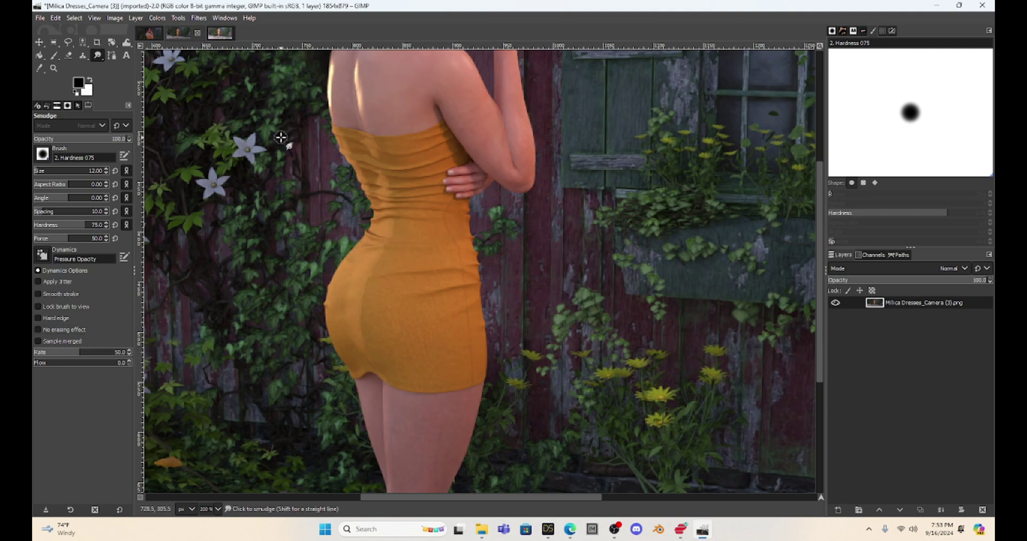
{"action": "scroll", "coordinate": [286, 138], "scroll_direction": "up", "scroll_amount": 3}
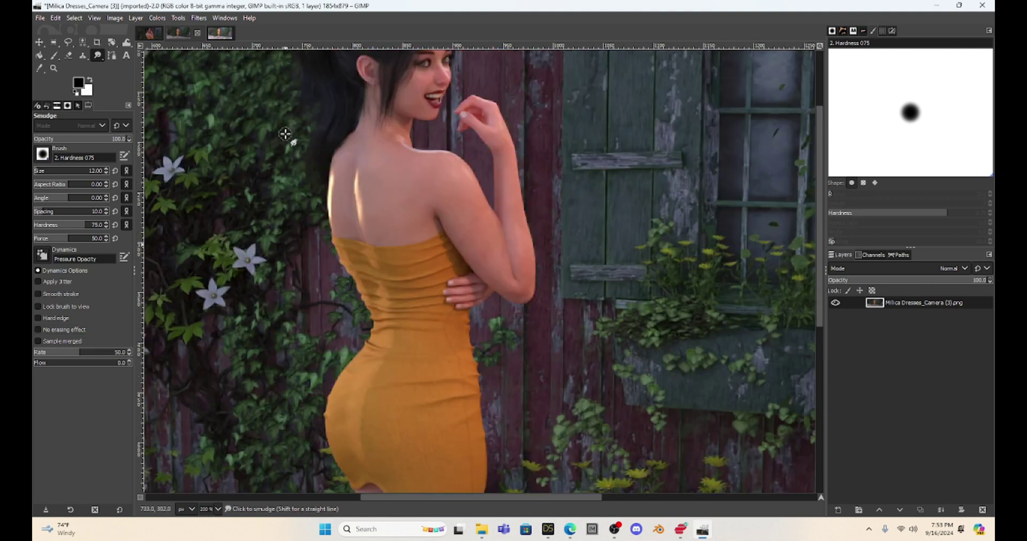
- Brighten the full-length Milica Dresses_Camera image by applying an Exposure adjustment of 1.860
{"action": "key", "text": "alt+2"}
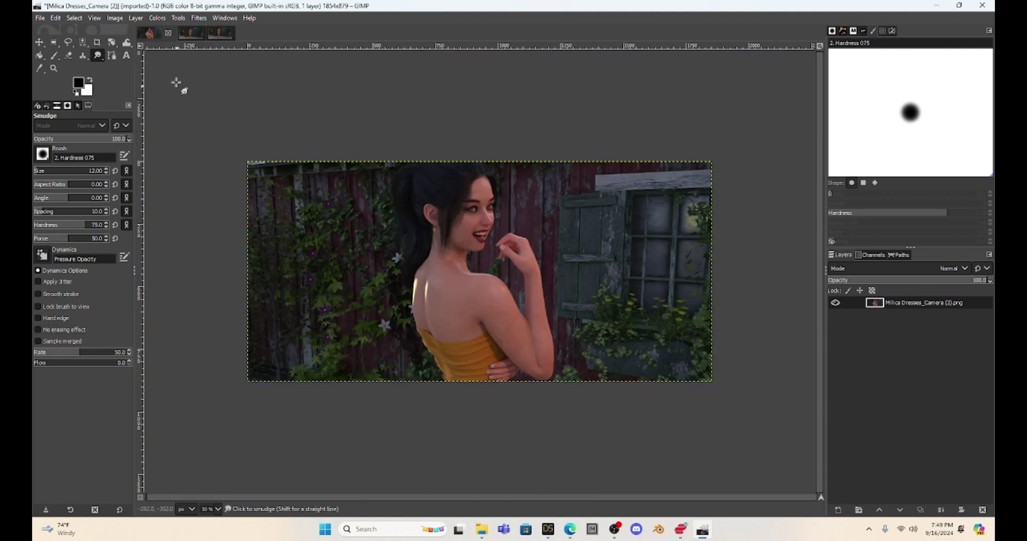
{"action": "left_click", "coordinate": [218, 36]}
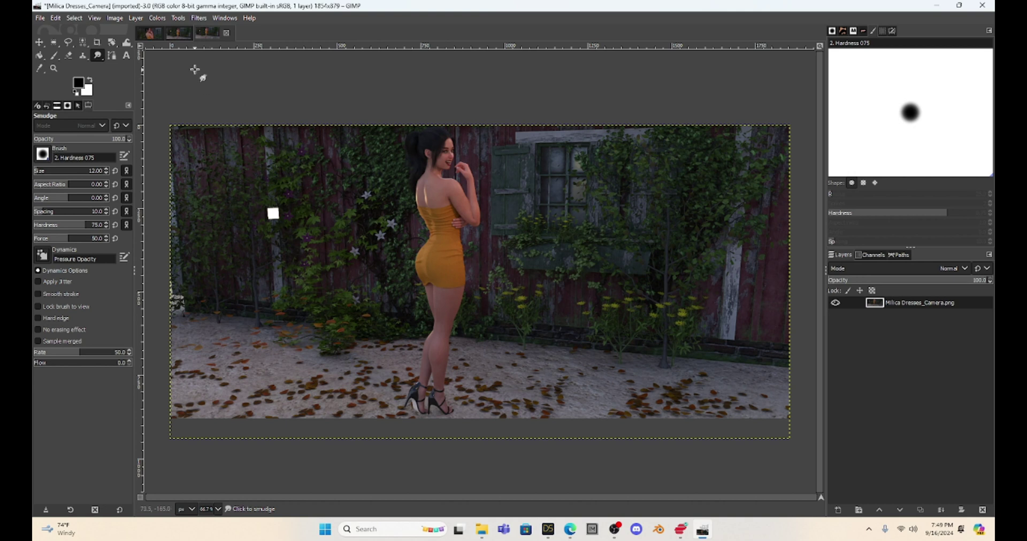
{"action": "left_click", "coordinate": [157, 19]}
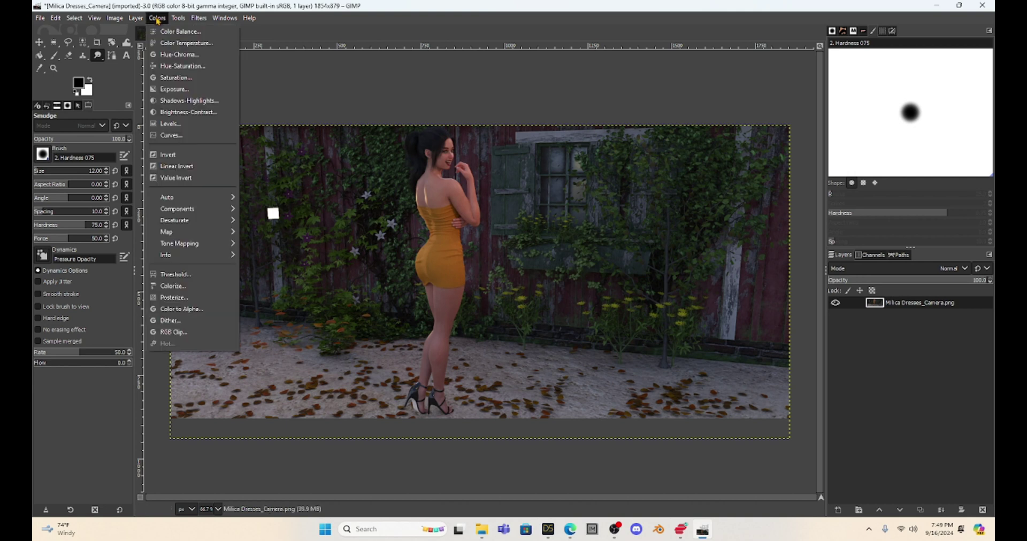
{"action": "left_click", "coordinate": [175, 91]}
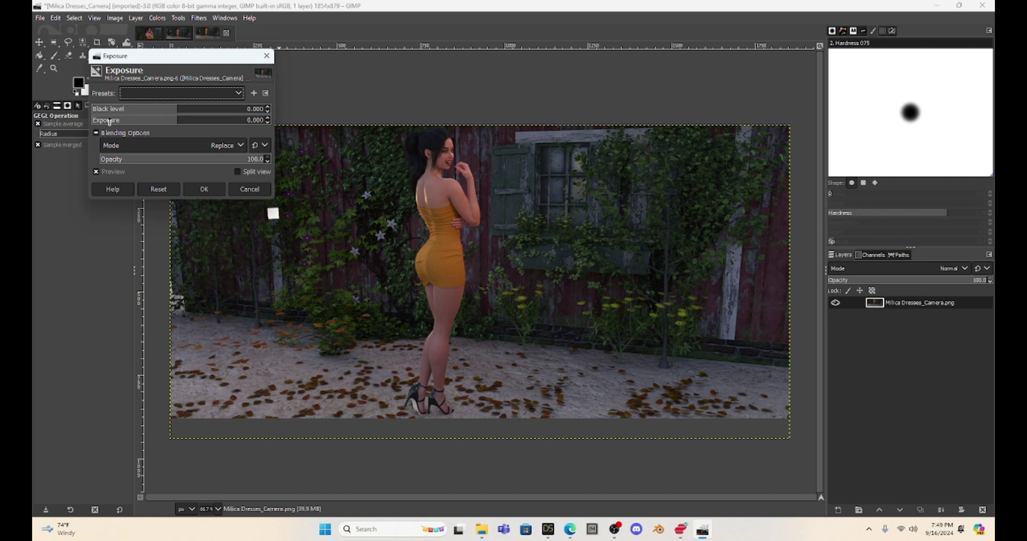
{"action": "left_click_drag", "start_coordinate": [171, 121], "coordinate": [194, 127]}
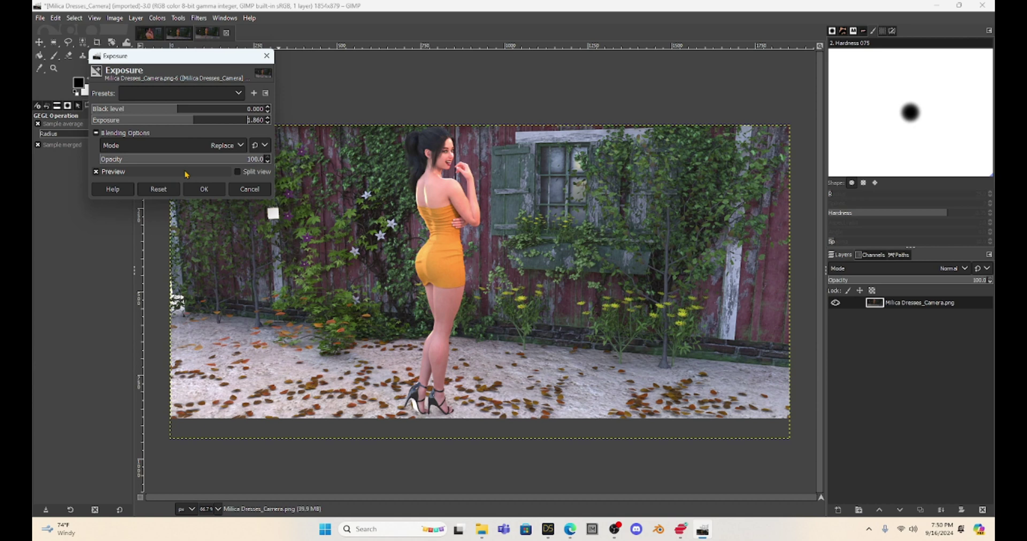
{"action": "left_click", "coordinate": [204, 189]}
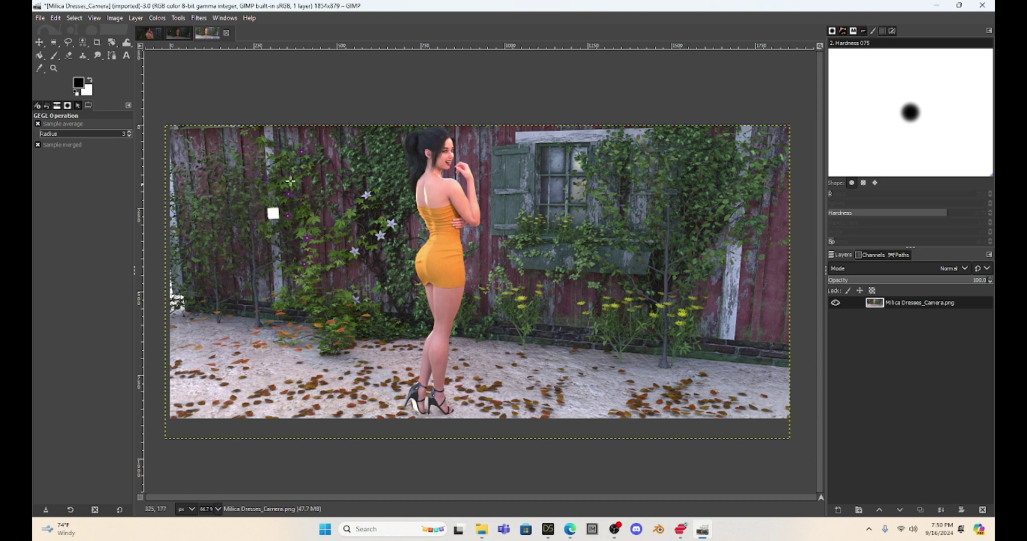
- Copy a free-selected patch of foliage from just below the white square, paste it over the square and anchor it
{"action": "left_click", "coordinate": [68, 42]}
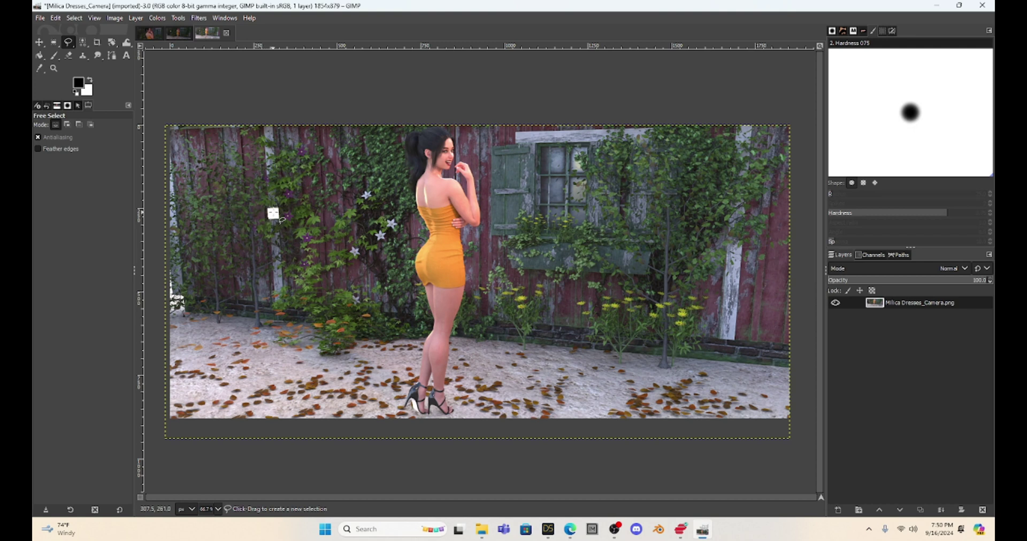
{"action": "left_click", "coordinate": [260, 231]}
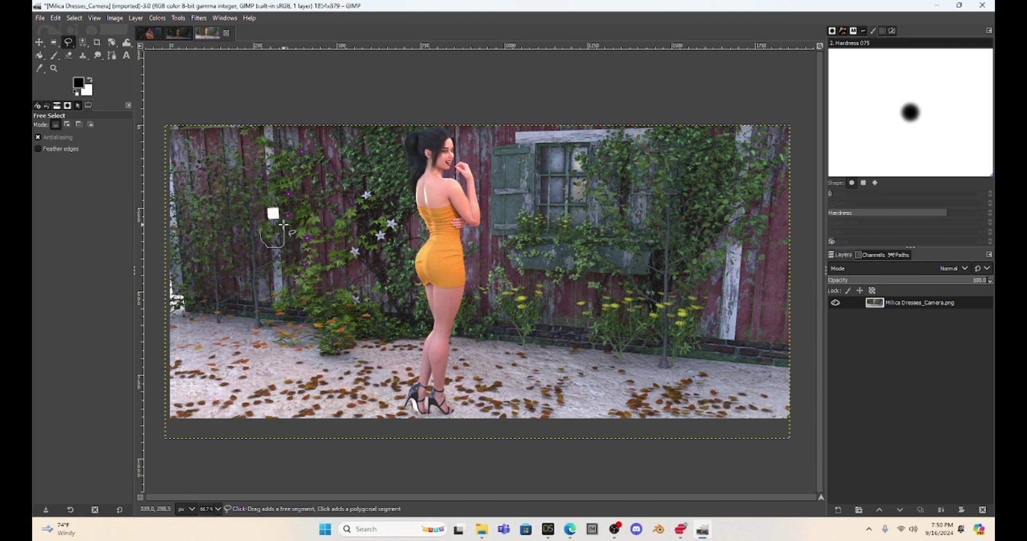
{"action": "left_click", "coordinate": [259, 228]}
{"action": "key", "text": "Return"}
{"action": "key", "text": "ctrl+c"}
{"action": "key", "text": "ctrl+v"}
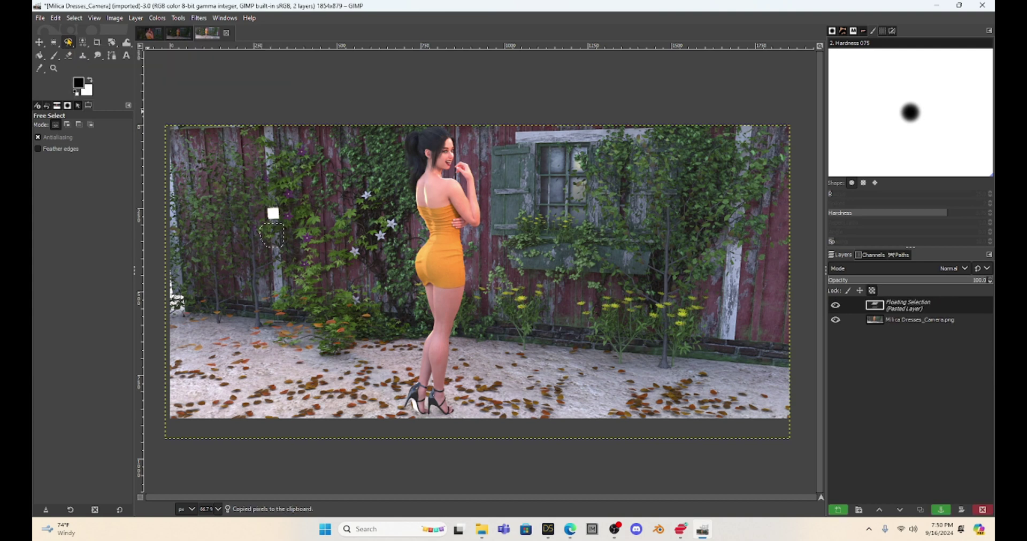
{"action": "left_click_drag", "start_coordinate": [272, 236], "coordinate": [269, 206]}
{"action": "left_click", "coordinate": [249, 175]}
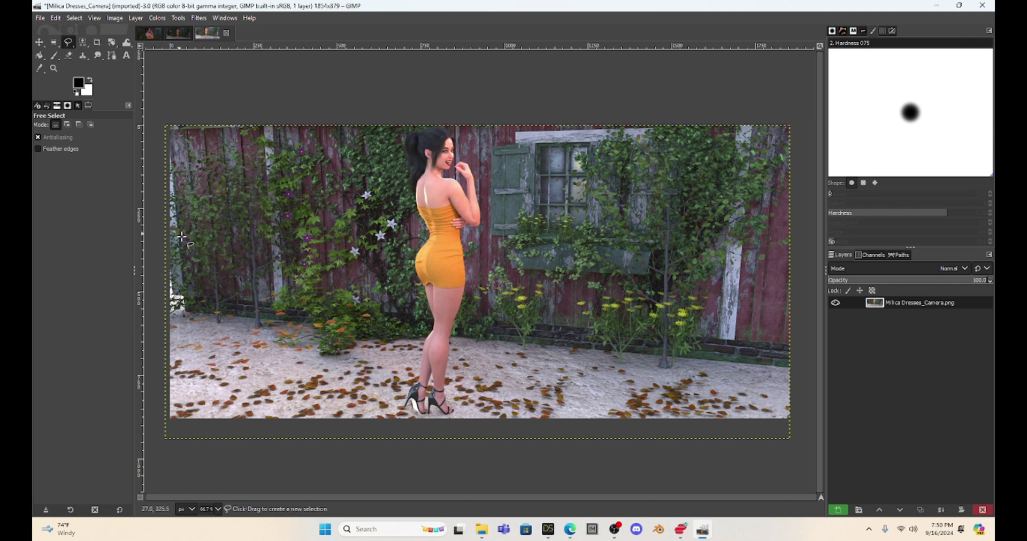
- Copy a free-selected patch of foliage near the image's left edge and paste it over the wall's upper-left corner
{"action": "mouse_move", "coordinate": [202, 208]}
{"action": "left_mouse_down"}
{"action": "mouse_move", "coordinate": [195, 249]}
{"action": "mouse_move", "coordinate": [234, 252]}
{"action": "mouse_move", "coordinate": [202, 207]}
{"action": "left_mouse_up"}
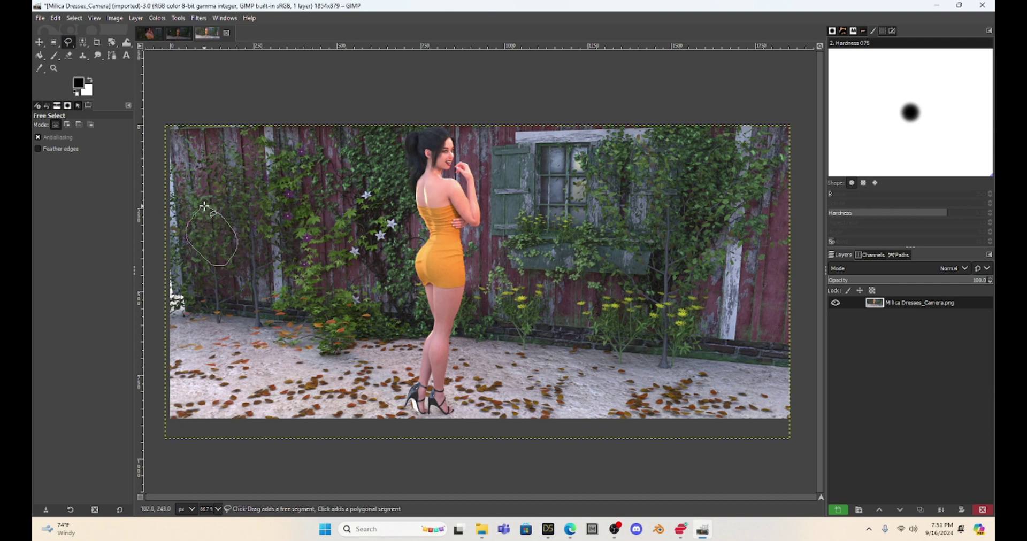
{"action": "double_click", "coordinate": [212, 231]}
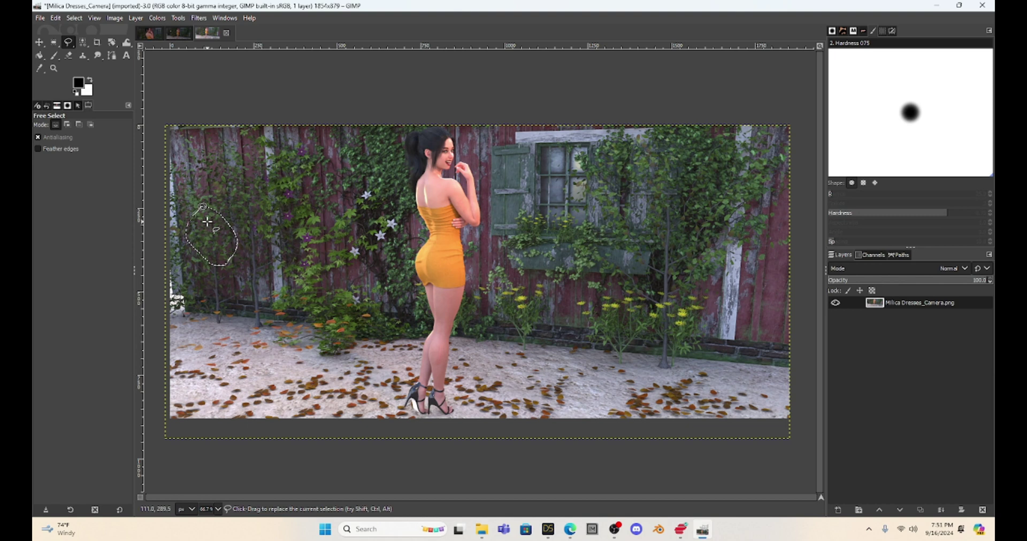
{"action": "key", "text": "ctrl+c"}
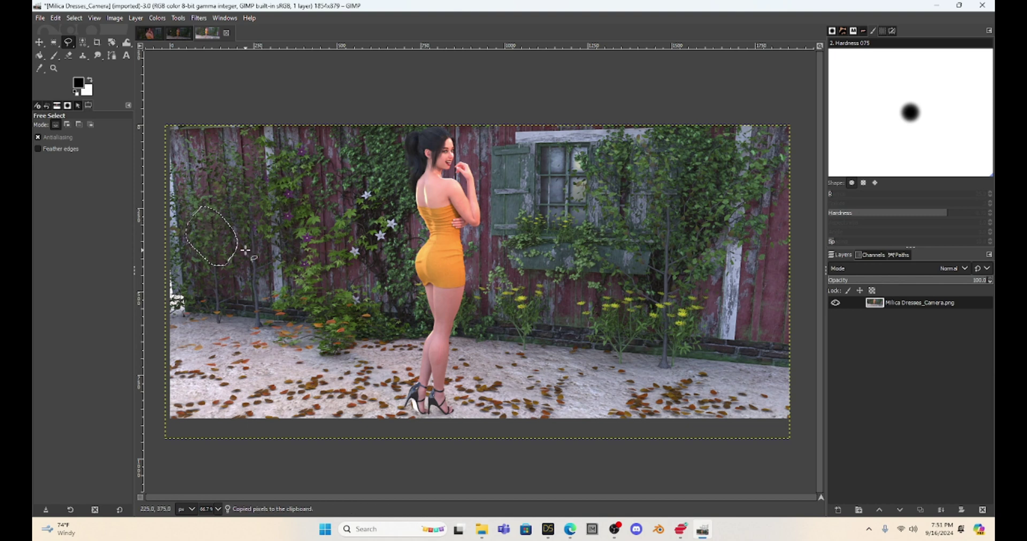
{"action": "key", "text": "ctrl+v"}
{"action": "mouse_move", "coordinate": [209, 233]}
{"action": "left_mouse_down"}
{"action": "mouse_move", "coordinate": [255, 237]}
{"action": "mouse_move", "coordinate": [207, 234]}
{"action": "mouse_move", "coordinate": [191, 151]}
{"action": "left_mouse_up"}
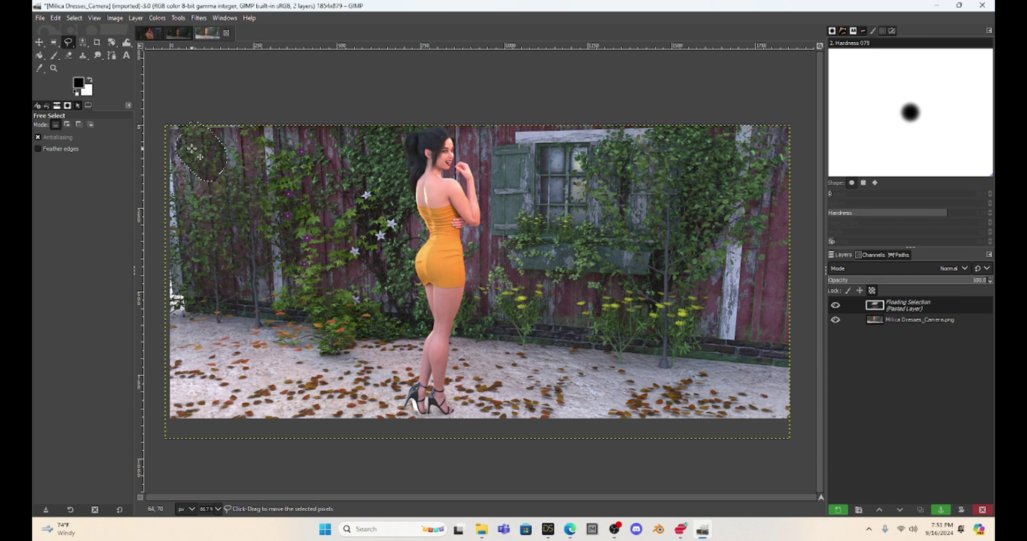
- Rotate the pasted foliage patch by -21.78 degrees
{"action": "left_click", "coordinate": [111, 43]}
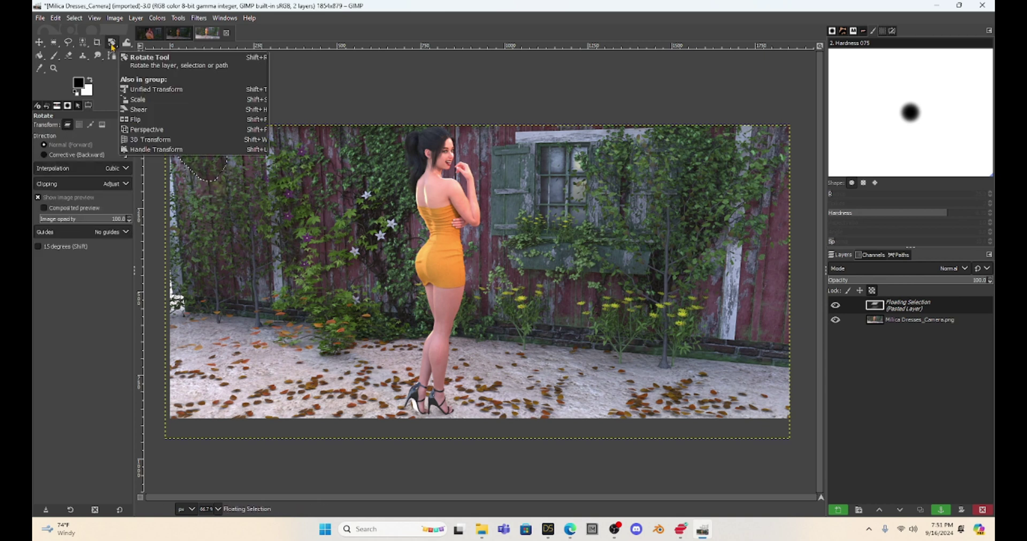
{"action": "left_click_drag", "start_coordinate": [207, 166], "coordinate": [236, 159]}
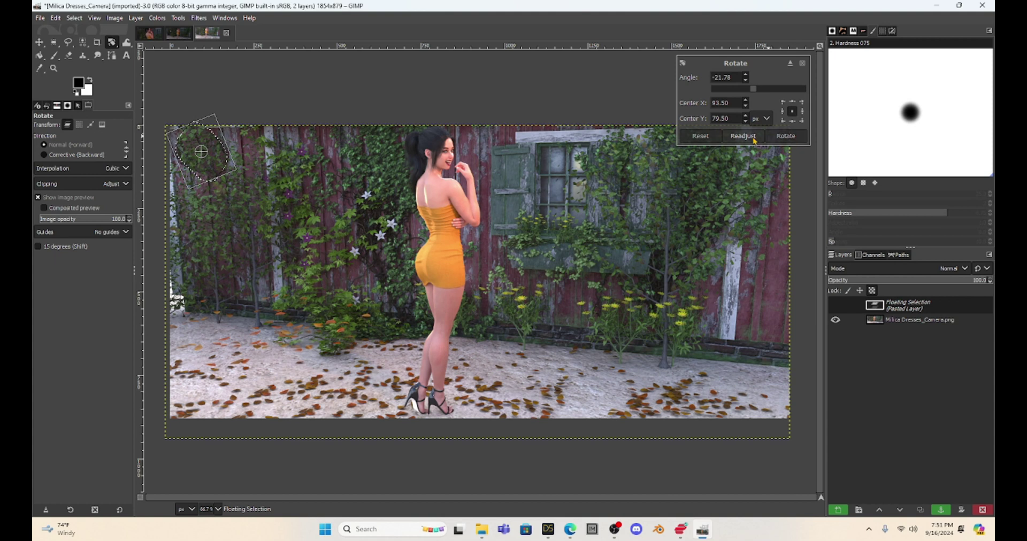
{"action": "left_click", "coordinate": [786, 136]}
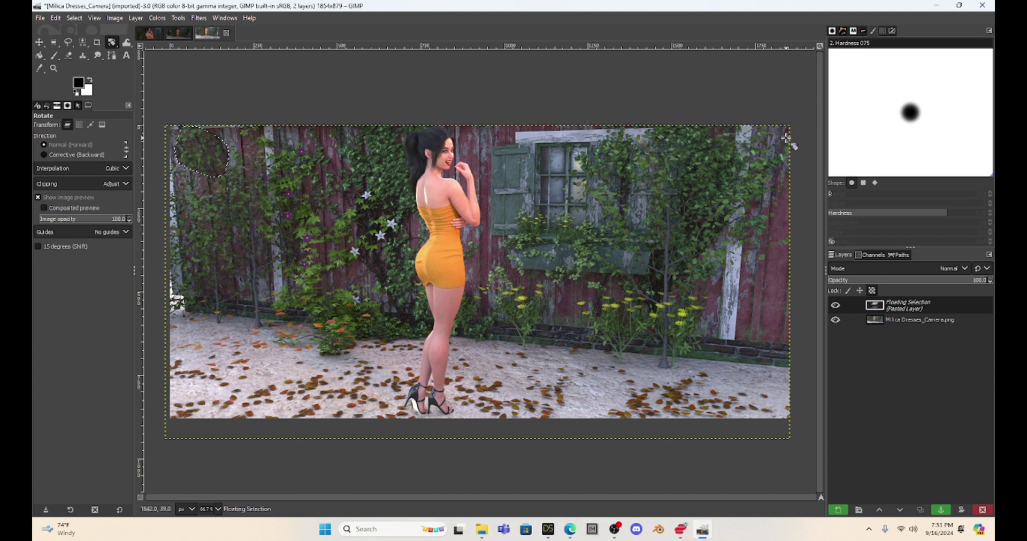
- Abandon a second rotation of the pasted foliage patch and move the patch off the canvas
{"action": "left_click", "coordinate": [204, 151]}
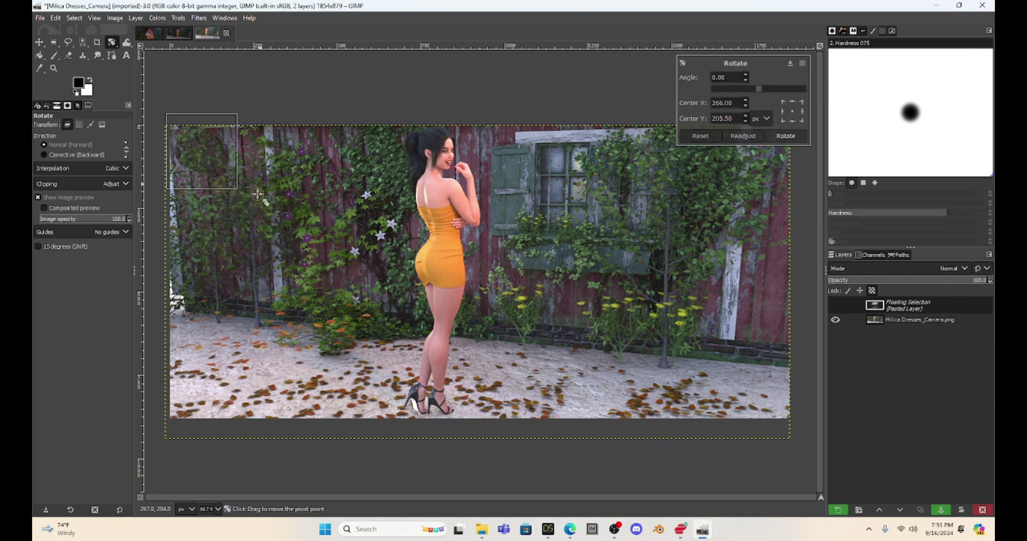
{"action": "left_click_drag", "start_coordinate": [235, 171], "coordinate": [211, 157]}
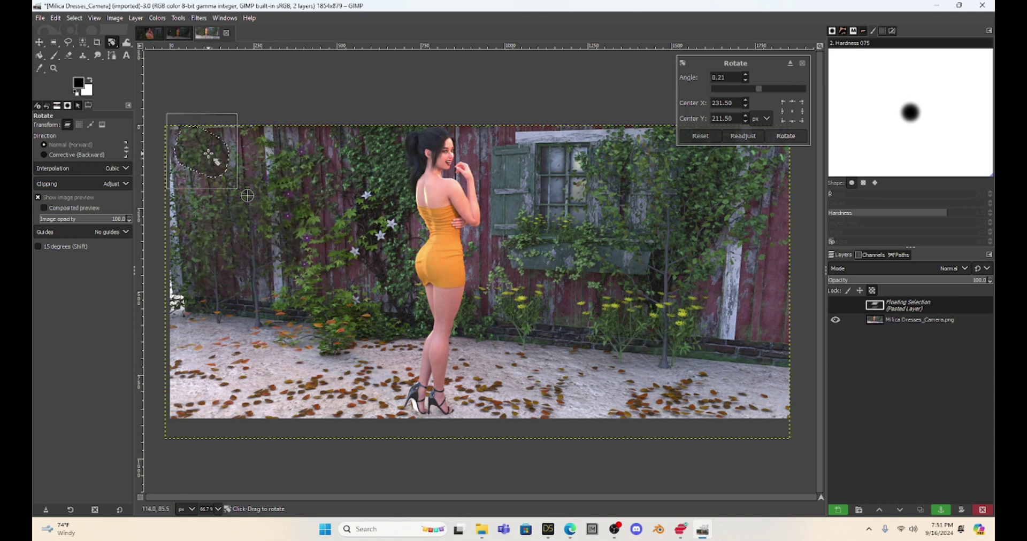
{"action": "left_click", "coordinate": [68, 42]}
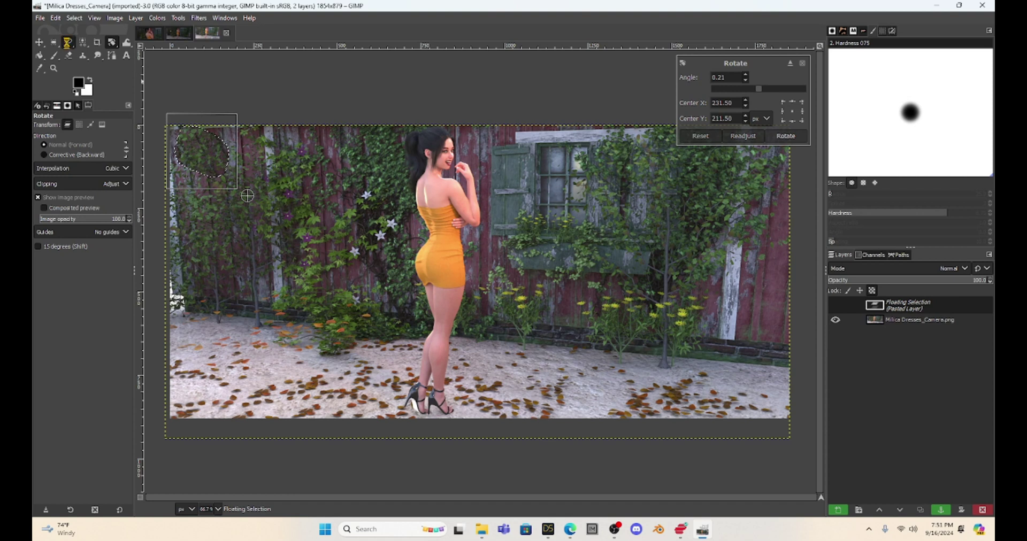
{"action": "mouse_move", "coordinate": [200, 158]}
{"action": "left_mouse_down"}
{"action": "mouse_move", "coordinate": [226, 258]}
{"action": "mouse_move", "coordinate": [225, 379]}
{"action": "mouse_move", "coordinate": [415, 390]}
{"action": "mouse_move", "coordinate": [664, 360]}
{"action": "mouse_move", "coordinate": [794, 236]}
{"action": "mouse_move", "coordinate": [562, 155]}
{"action": "mouse_move", "coordinate": [317, 196]}
{"action": "mouse_move", "coordinate": [41, 167]}
{"action": "mouse_move", "coordinate": [50, 239]}
{"action": "left_mouse_up"}
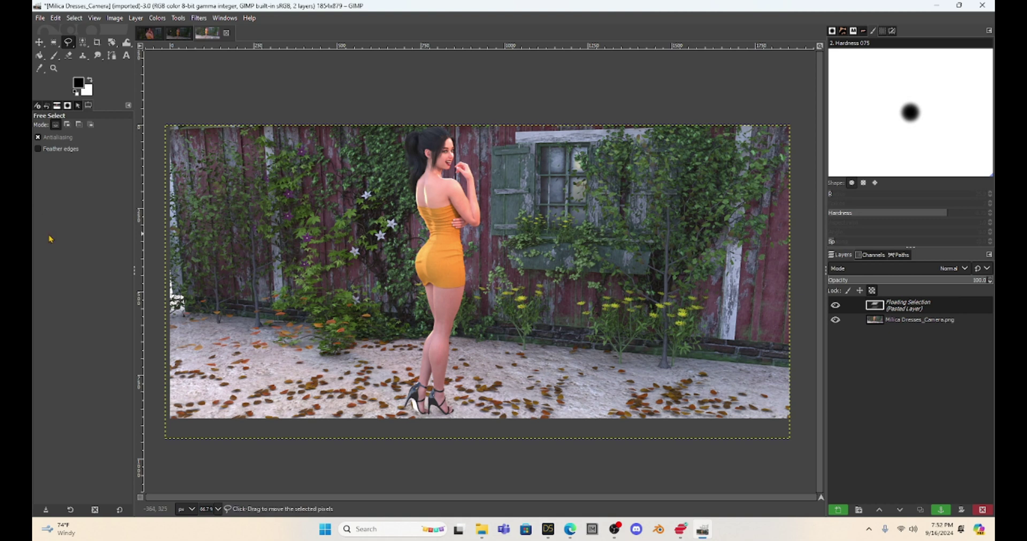
- In the Milica Dresses_Camera (3) image, copy a free-selected foliage patch from below the white square, paste it over the square and anchor it
{"action": "left_click", "coordinate": [179, 33]}
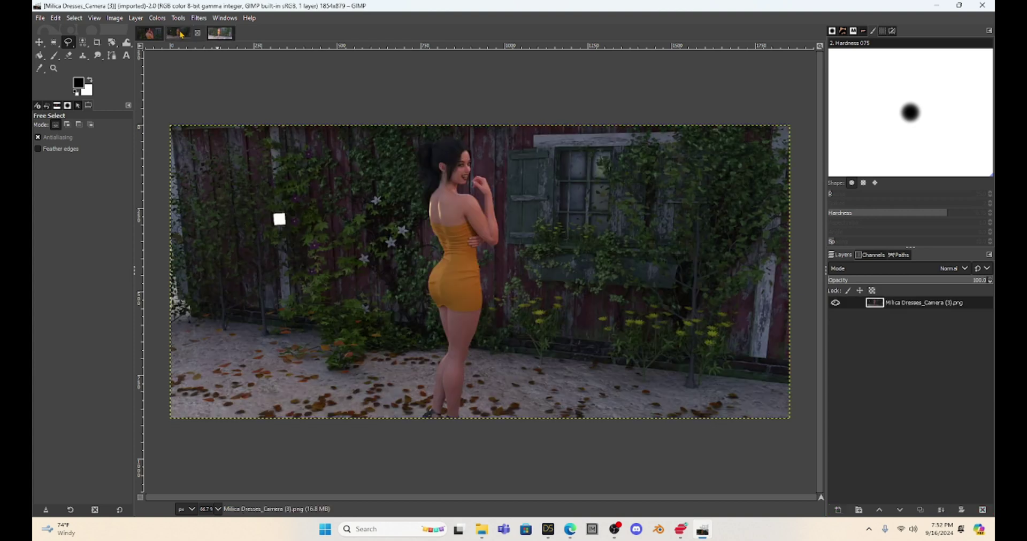
{"action": "mouse_move", "coordinate": [265, 232]}
{"action": "left_mouse_down"}
{"action": "mouse_move", "coordinate": [270, 256]}
{"action": "mouse_move", "coordinate": [295, 251]}
{"action": "mouse_move", "coordinate": [288, 230]}
{"action": "mouse_move", "coordinate": [265, 233]}
{"action": "left_mouse_up"}
{"action": "key", "text": "Return"}
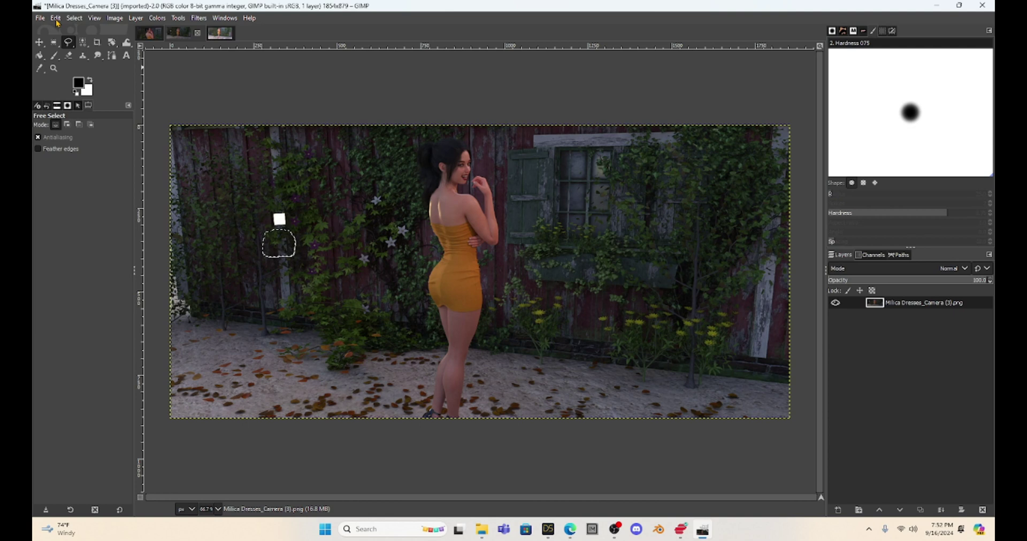
{"action": "key", "text": "ctrl+c"}
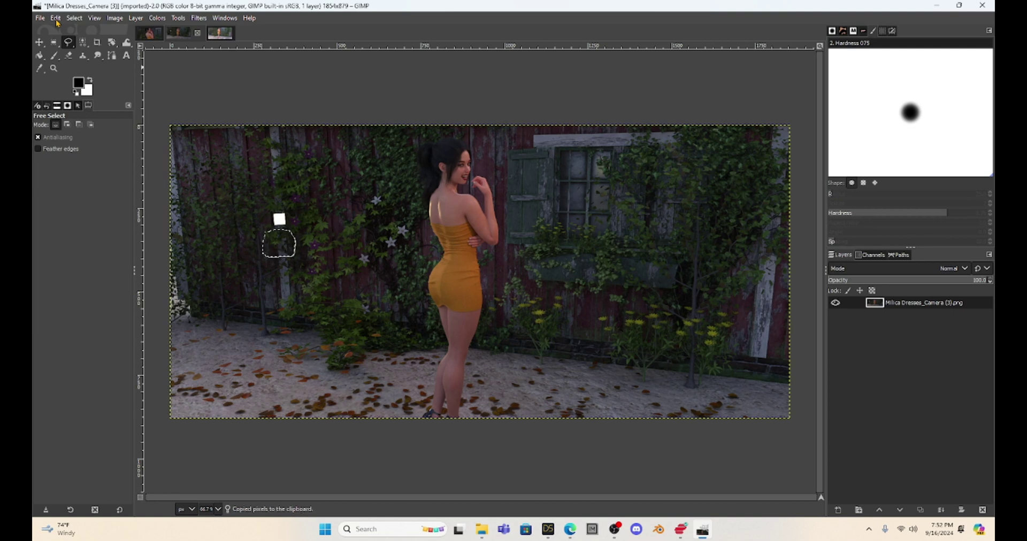
{"action": "key", "text": "ctrl+v"}
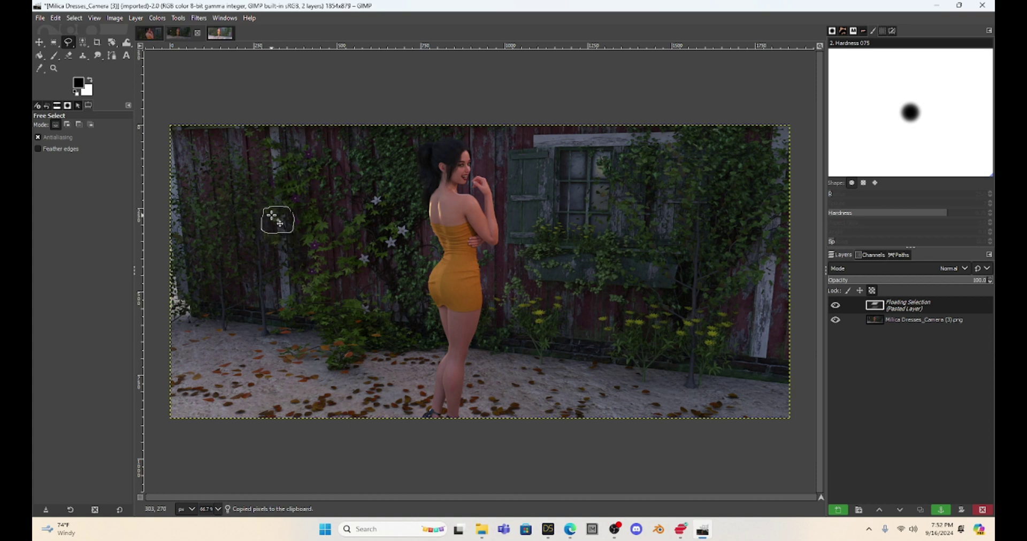
{"action": "left_click_drag", "start_coordinate": [271, 214], "coordinate": [271, 215]}
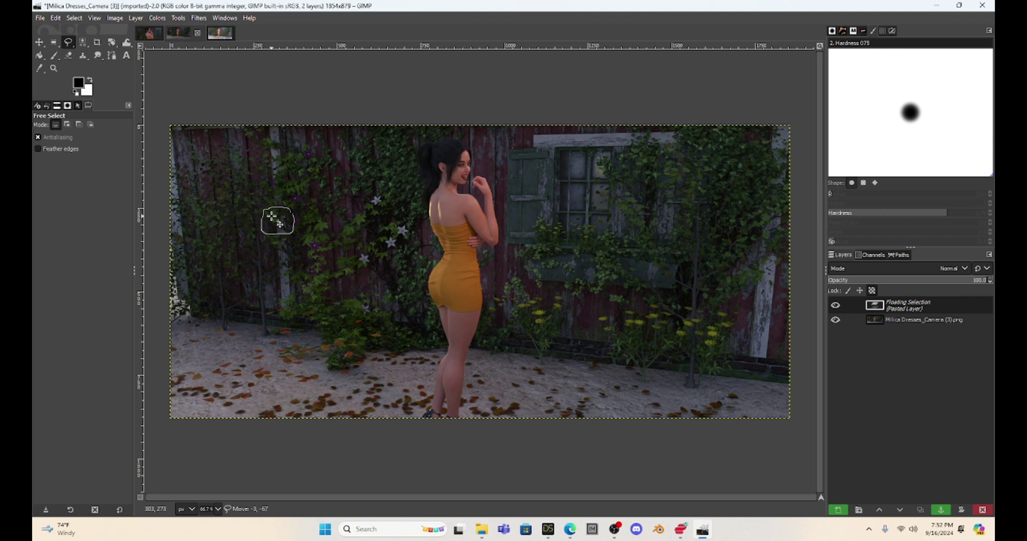
{"action": "left_click", "coordinate": [382, 177]}
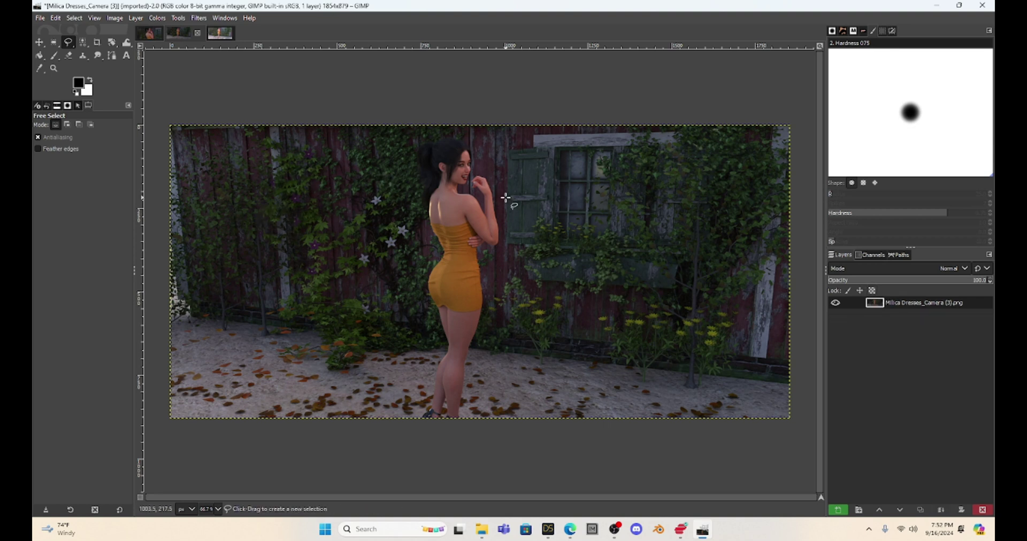
- Brighten the Milica Dresses_Camera (3) image by applying an Exposure adjustment of 0.698
{"action": "left_click", "coordinate": [177, 19]}
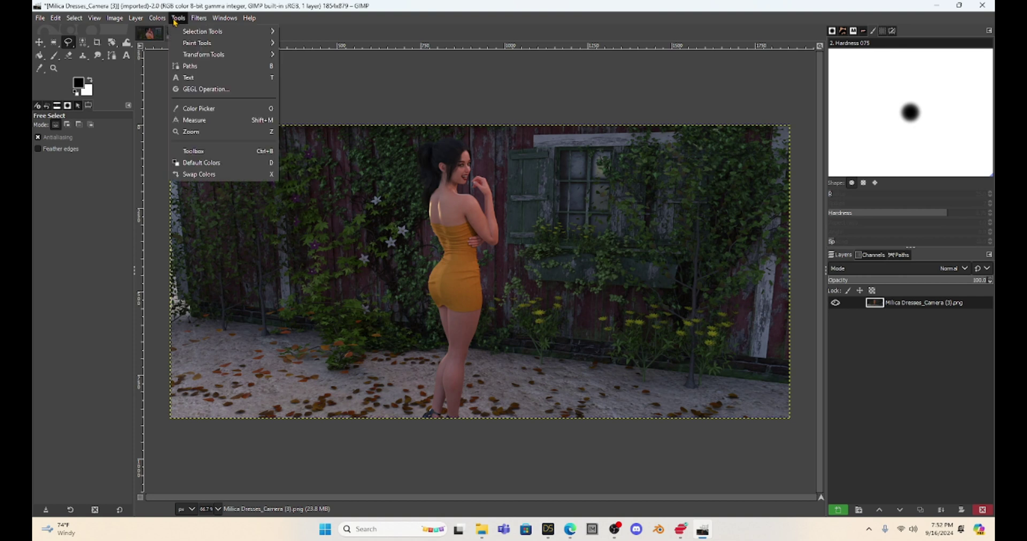
{"action": "mouse_move", "coordinate": [159, 20]}
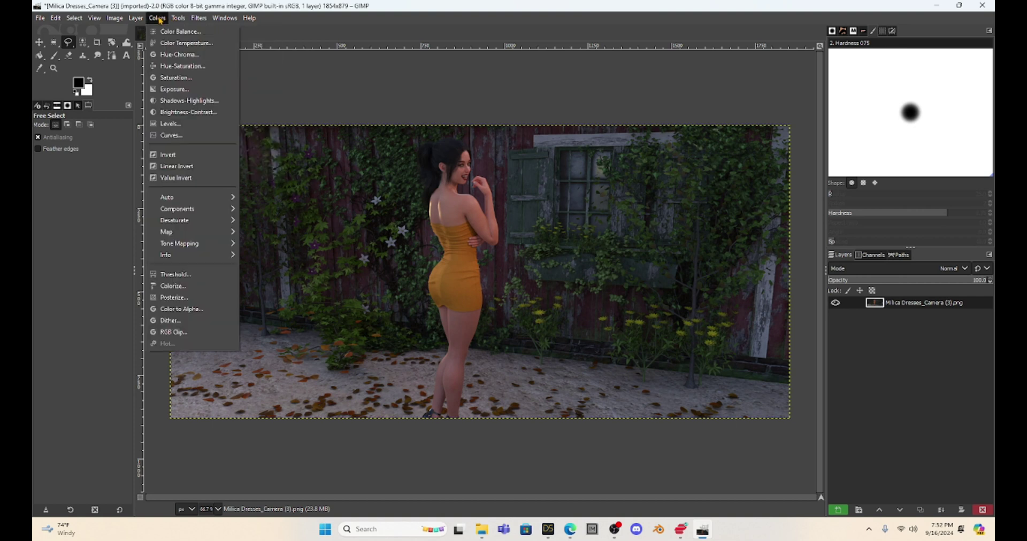
{"action": "left_click", "coordinate": [169, 89]}
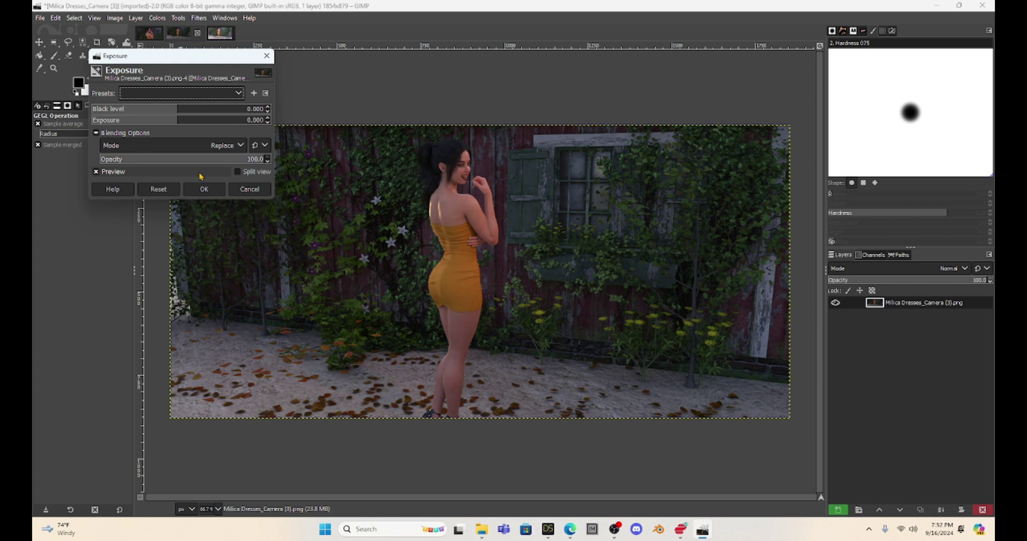
{"action": "left_click", "coordinate": [176, 120]}
{"action": "left_click_drag", "start_coordinate": [176, 121], "coordinate": [184, 126]}
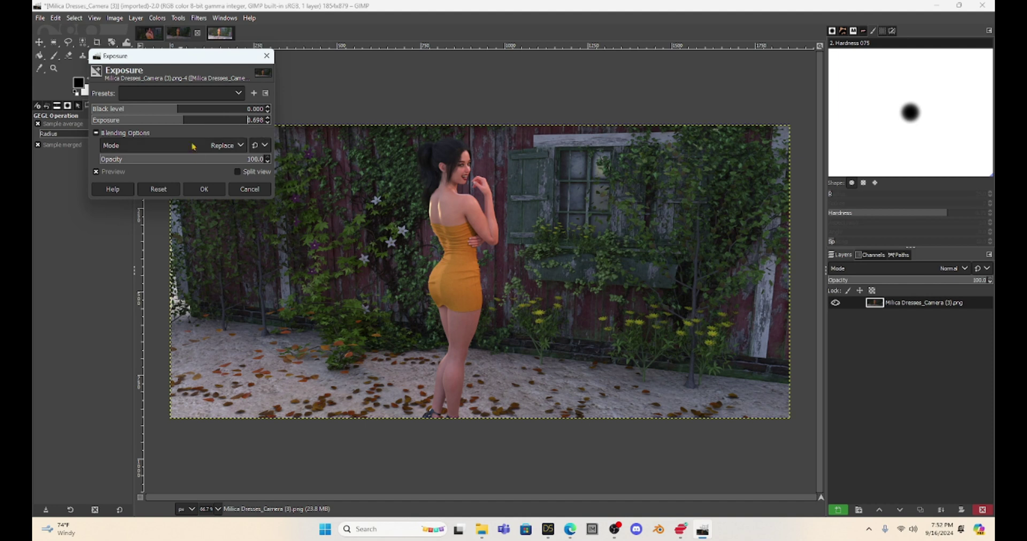
{"action": "left_click", "coordinate": [203, 192]}
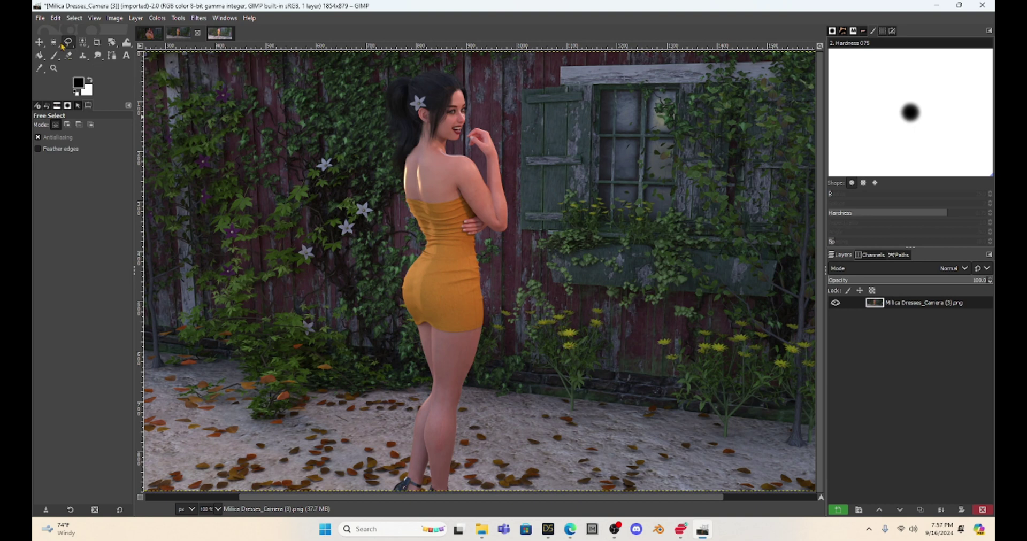
- Export Milica Dresses_Camera (3).png to the BULK RENDERS folder over the existing file, and close the image, discarding unsaved changes
{"action": "left_click", "coordinate": [40, 18]}
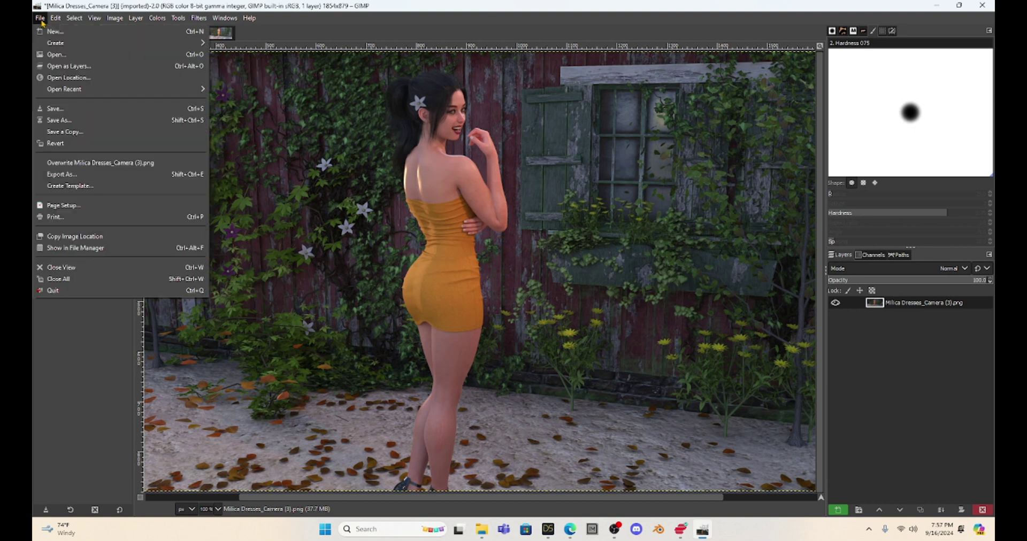
{"action": "left_click", "coordinate": [79, 178]}
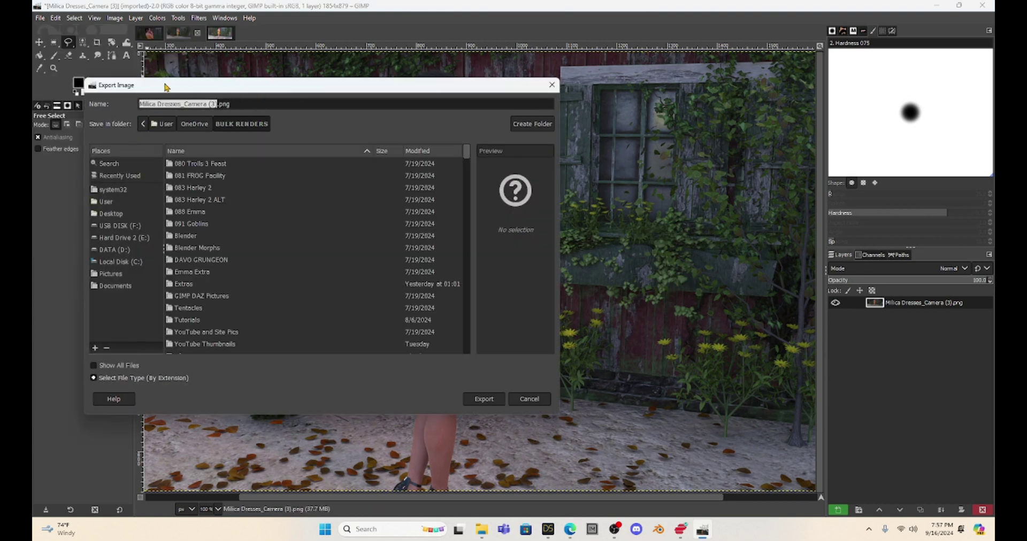
{"action": "left_click", "coordinate": [491, 401]}
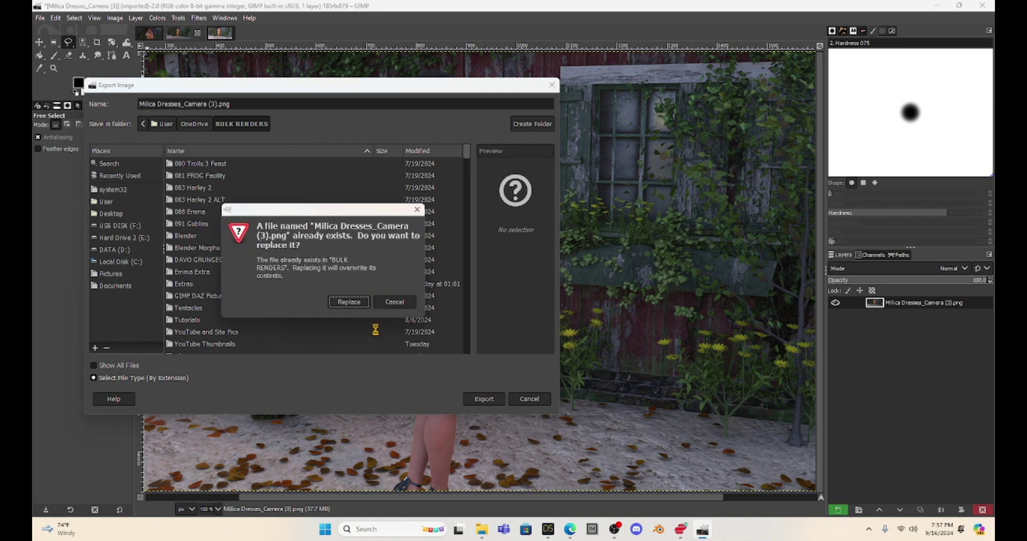
{"action": "left_click", "coordinate": [348, 305]}
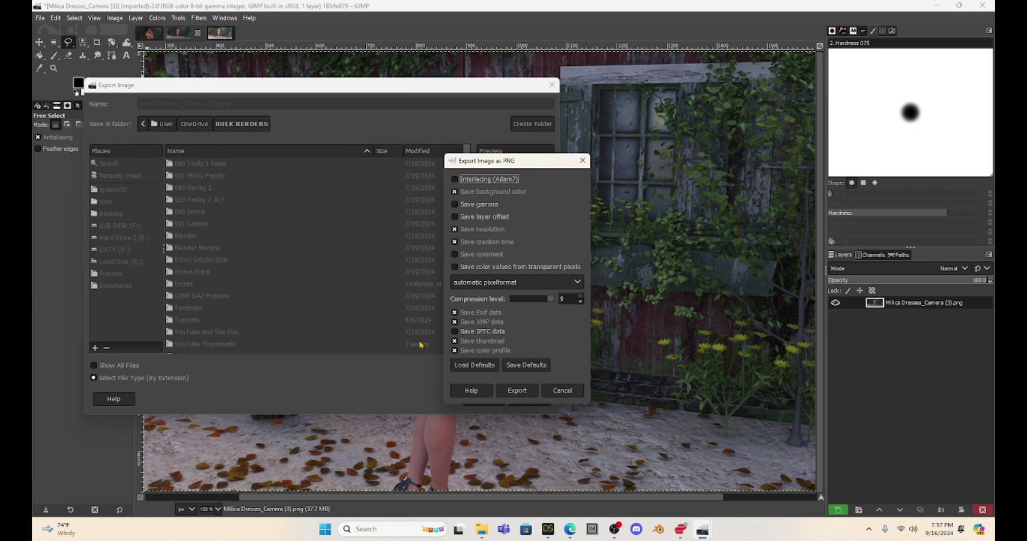
{"action": "left_click", "coordinate": [514, 391]}
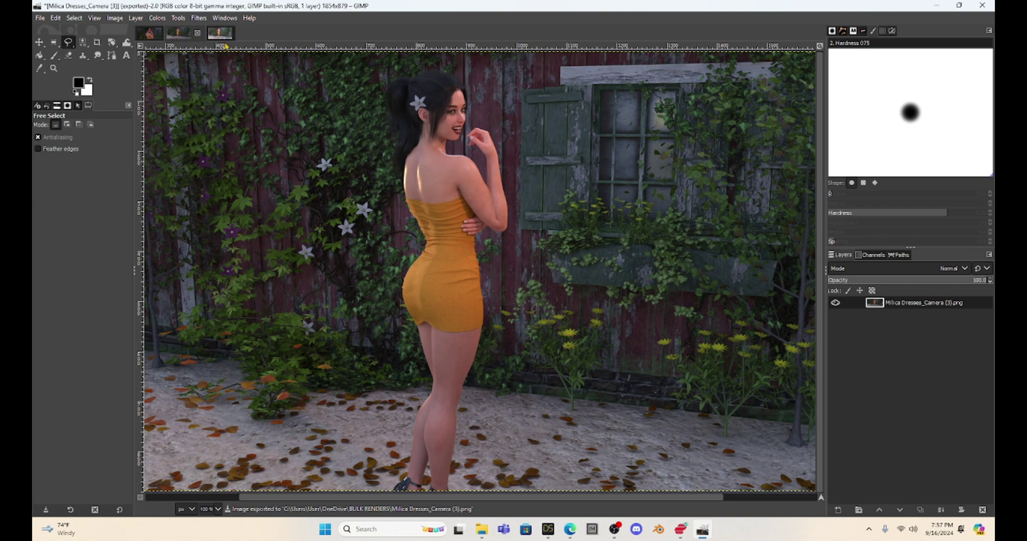
{"action": "left_click", "coordinate": [198, 33]}
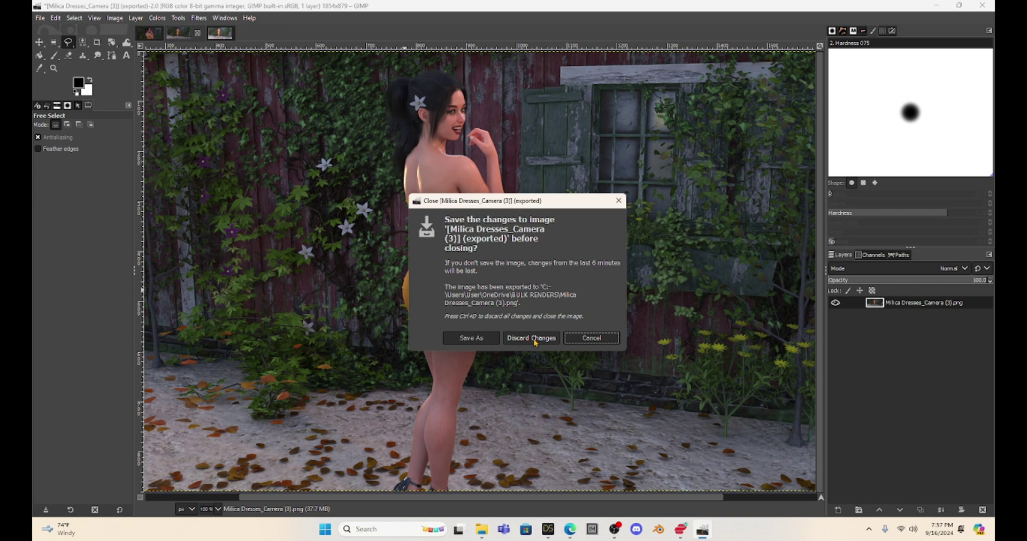
{"action": "left_click", "coordinate": [532, 338]}
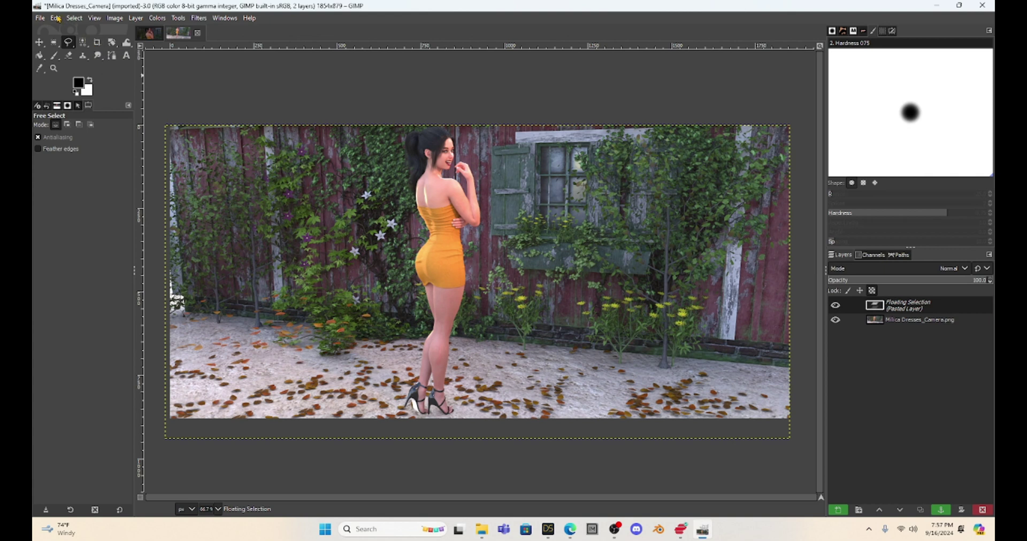
- Export Milica Dresses_Camera.png to the BULK RENDERS folder over the existing file, and close the image, discarding unsaved changes
{"action": "left_click", "coordinate": [40, 19]}
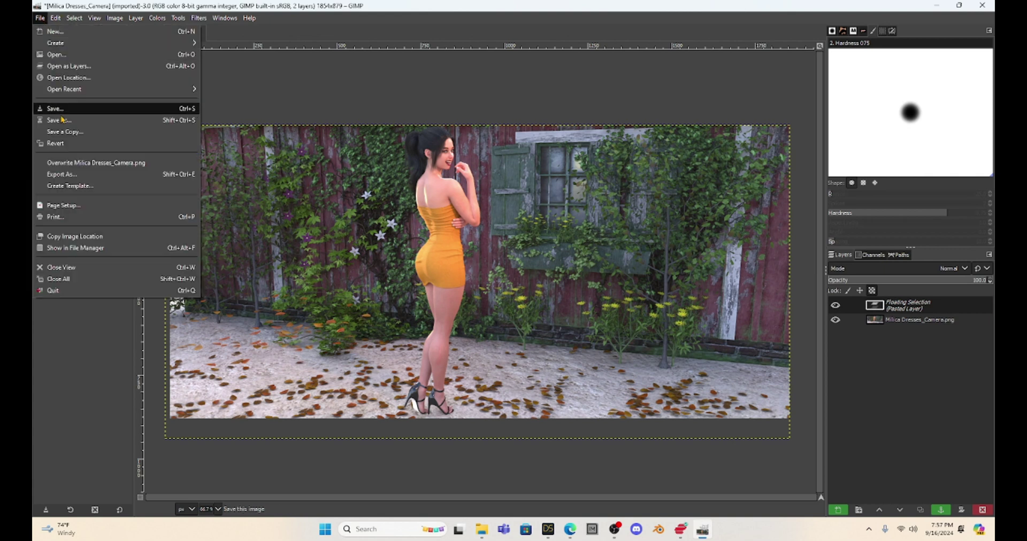
{"action": "left_click", "coordinate": [77, 174]}
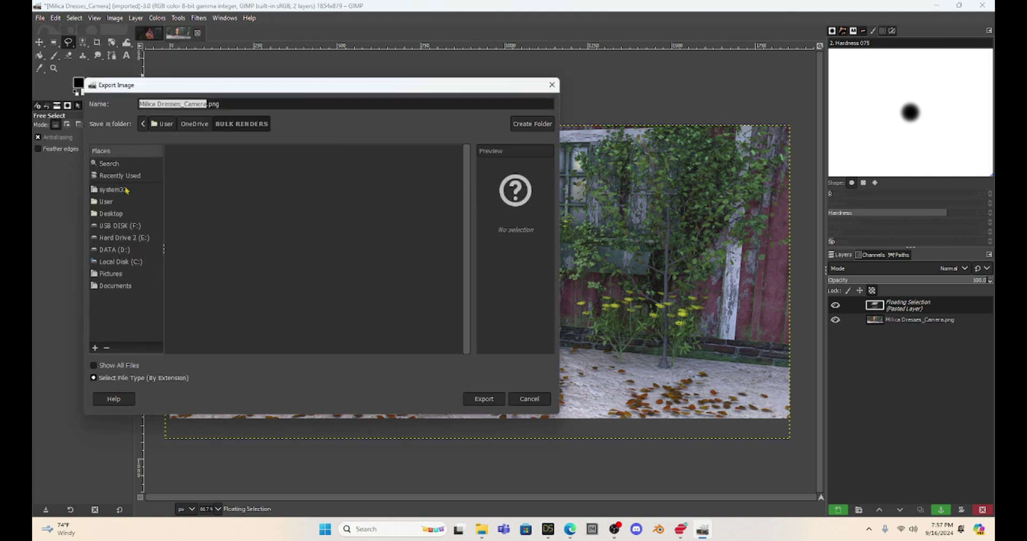
{"action": "left_click", "coordinate": [484, 399]}
{"action": "left_click", "coordinate": [354, 296]}
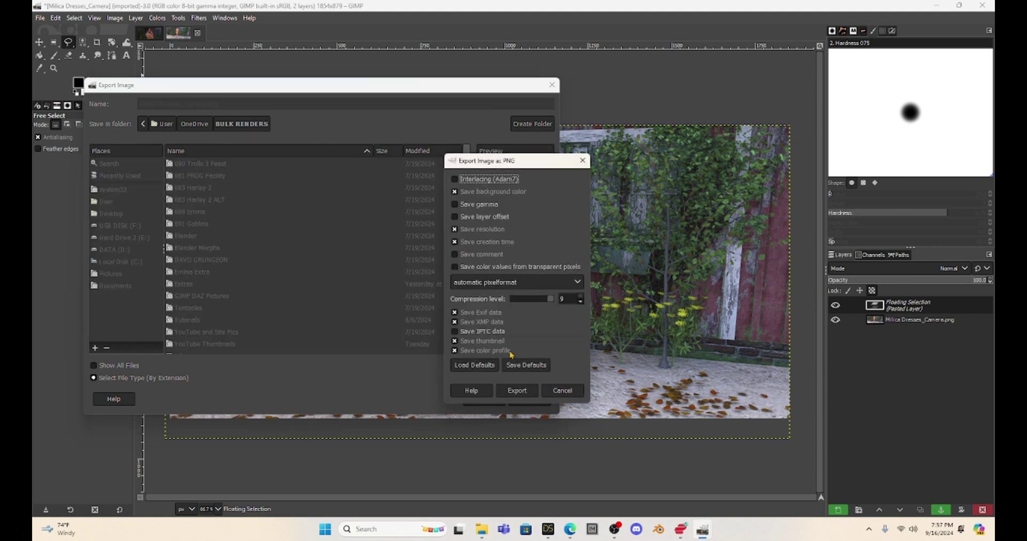
{"action": "left_click", "coordinate": [515, 395]}
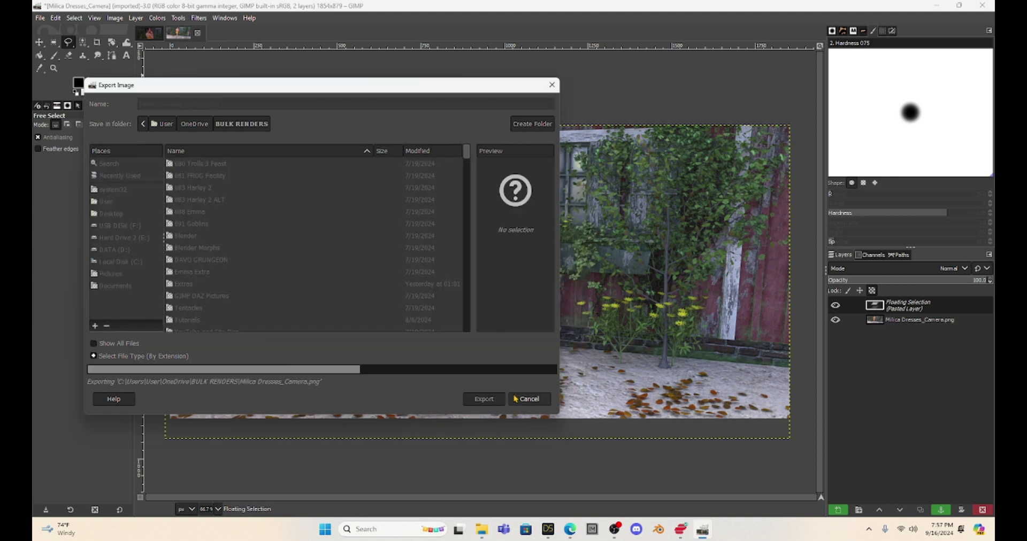
{"action": "left_click", "coordinate": [197, 32]}
{"action": "left_click", "coordinate": [536, 328]}
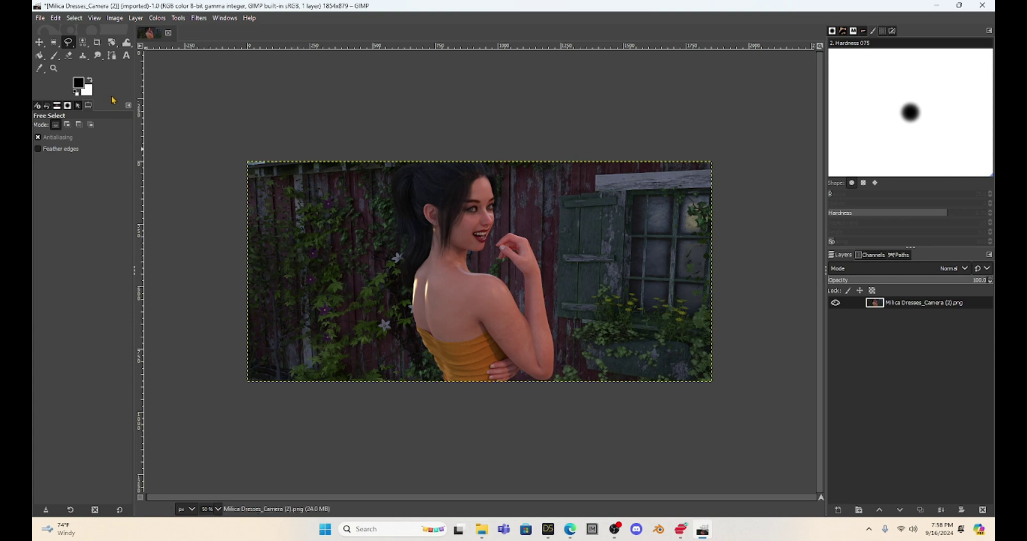
- Export Milica Dresses_Camera (2).png to the BULK RENDERS folder, replacing the existing file and keeping the default PNG options
{"action": "left_click", "coordinate": [40, 18]}
{"action": "left_click", "coordinate": [43, 174]}
{"action": "key", "text": "Return"}
{"action": "left_click", "coordinate": [349, 301]}
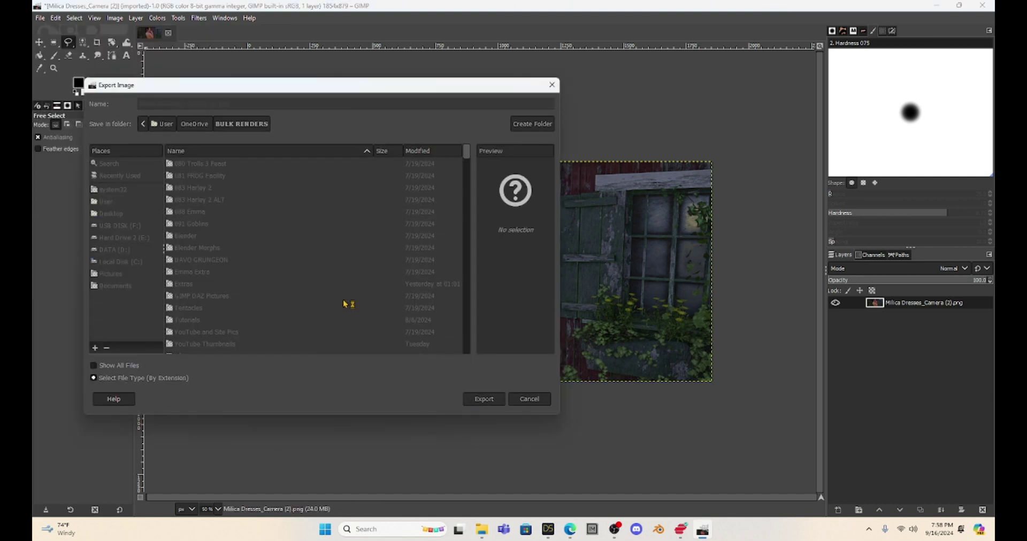
{"action": "left_click", "coordinate": [515, 391]}
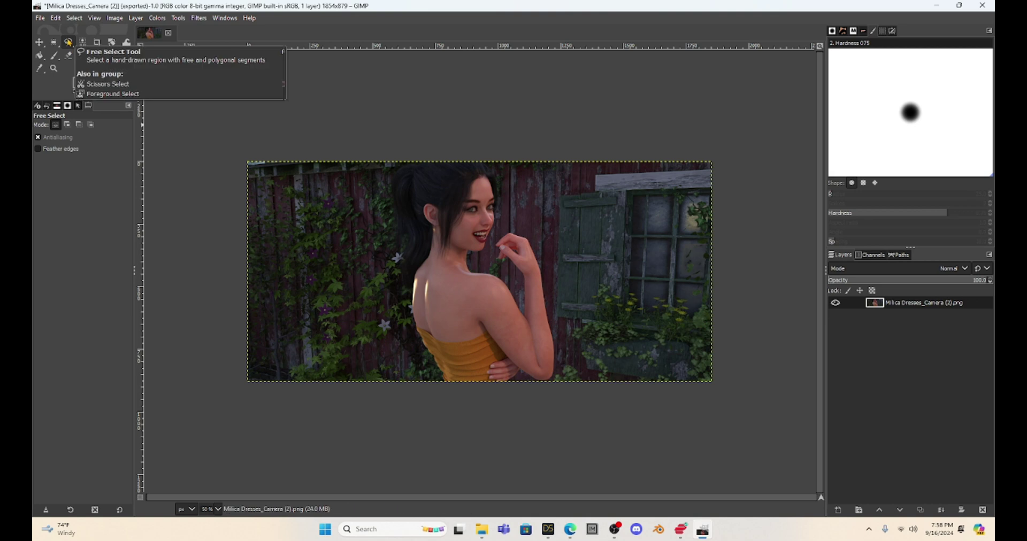
- Apply an Exposure adjustment to the Milica Dresses_Camera (2) image
{"action": "left_click", "coordinate": [97, 56]}
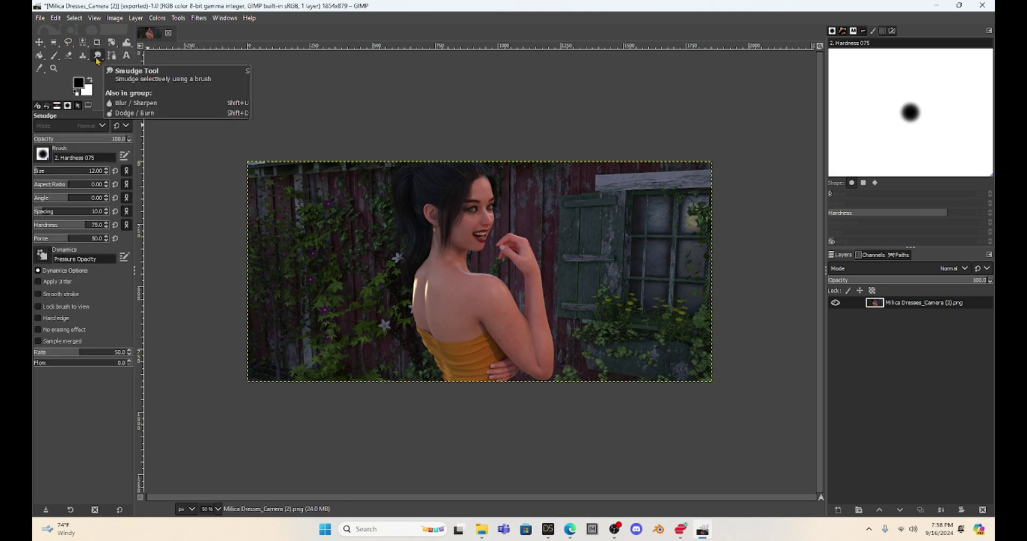
{"action": "left_click", "coordinate": [157, 19]}
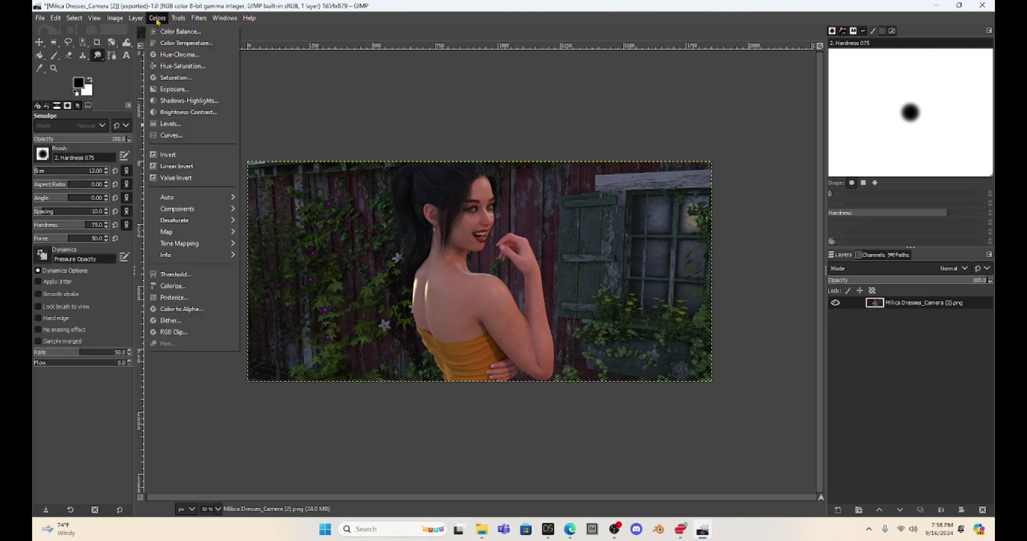
{"action": "left_click", "coordinate": [176, 90]}
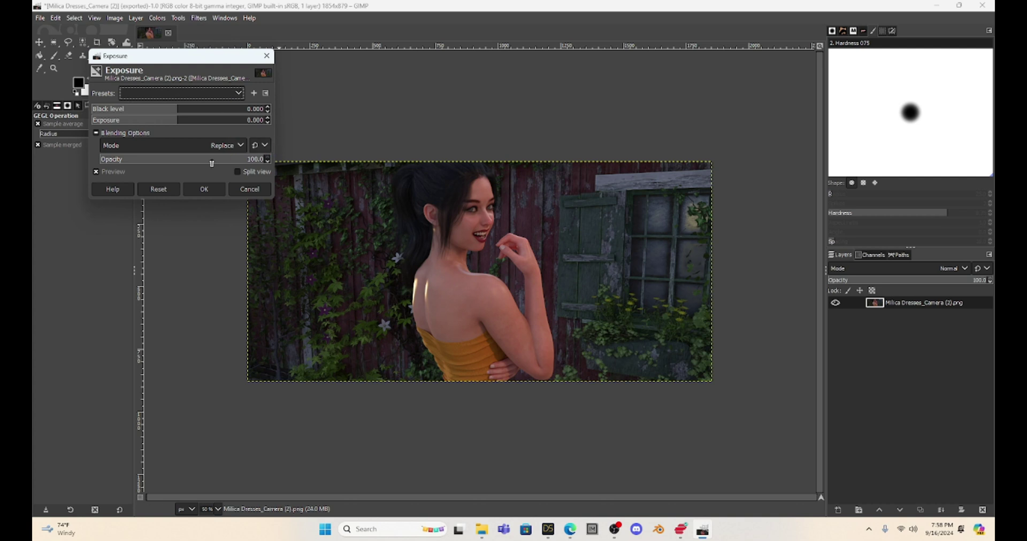
{"action": "left_click", "coordinate": [208, 189]}
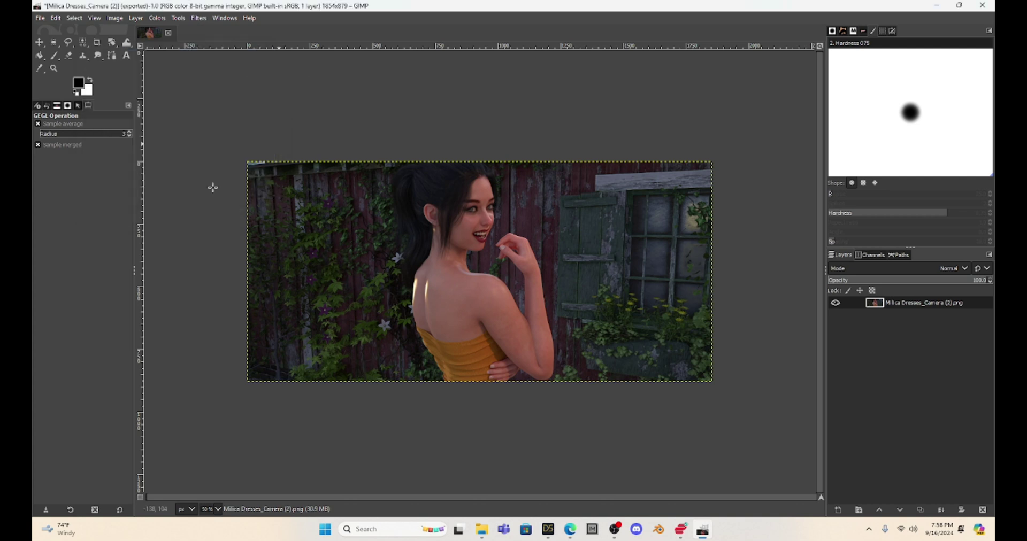